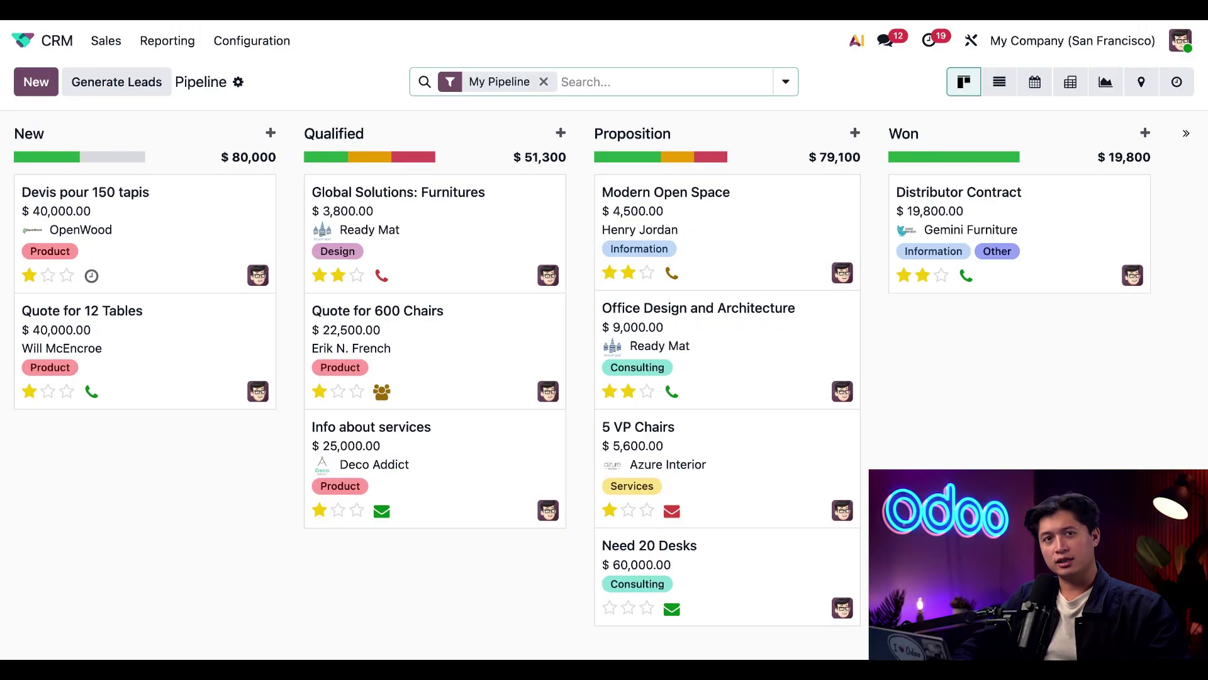
Glance at the Quote for 12 Tables activity, then open the full list of my activities.
click(91, 394)
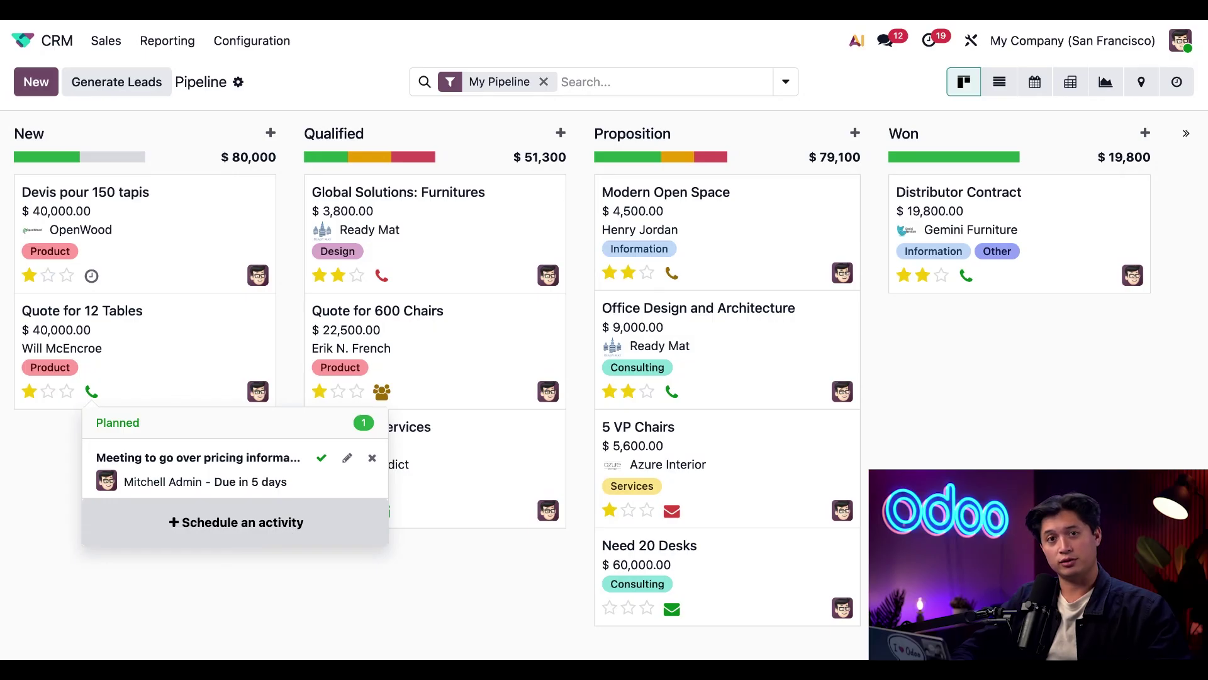
click(280, 598)
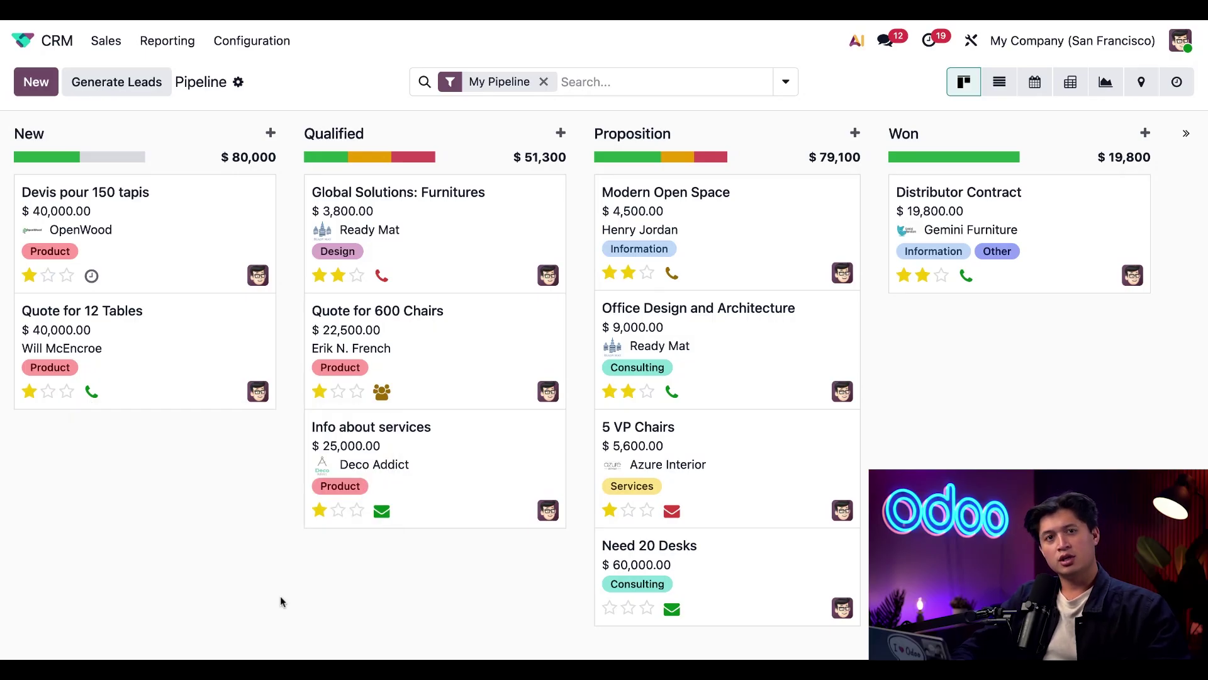
click(929, 49)
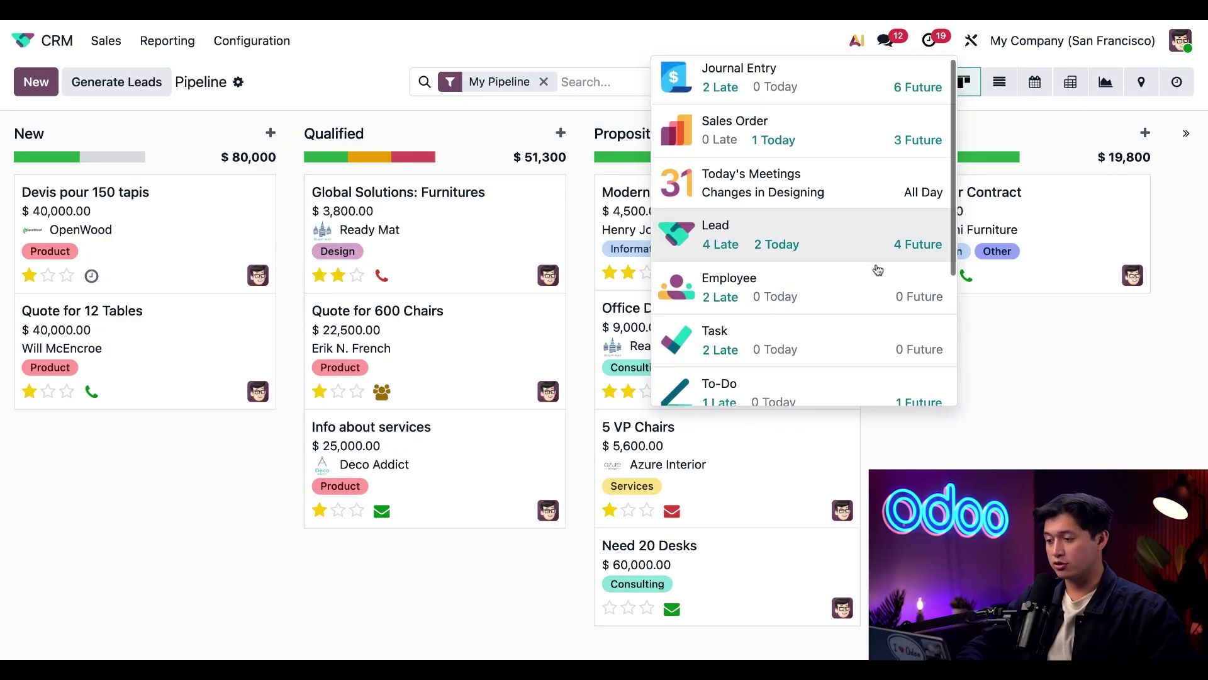
scroll(875, 270, down, 3)
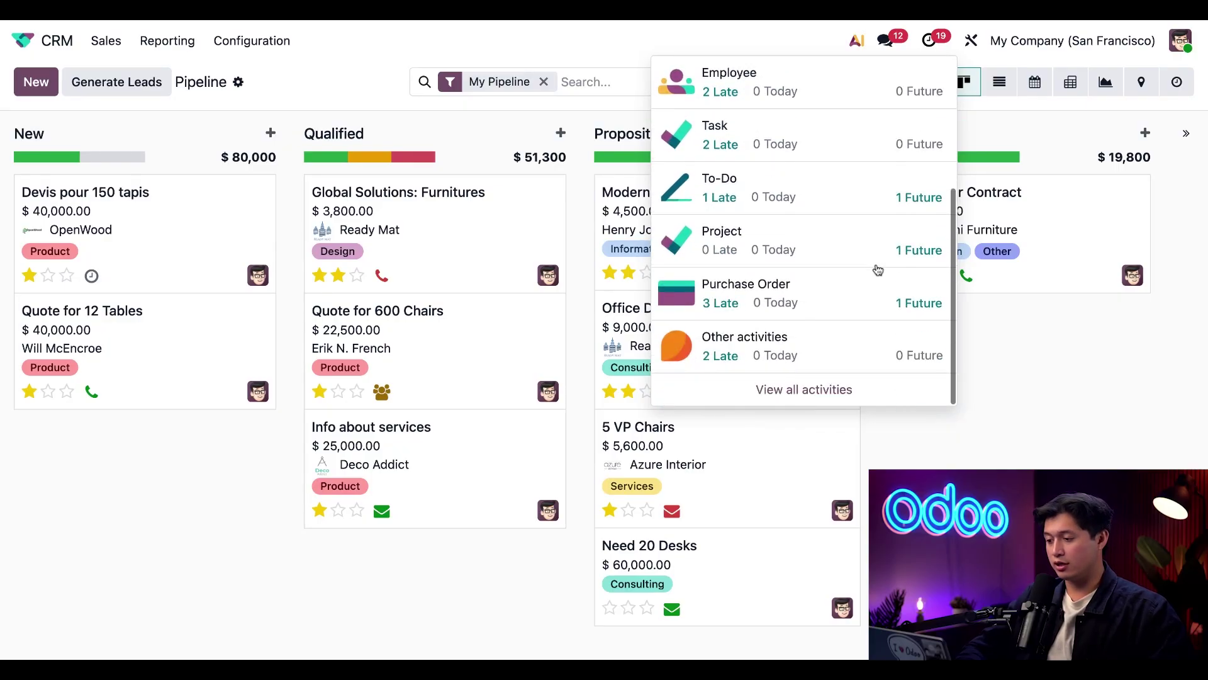
click(823, 401)
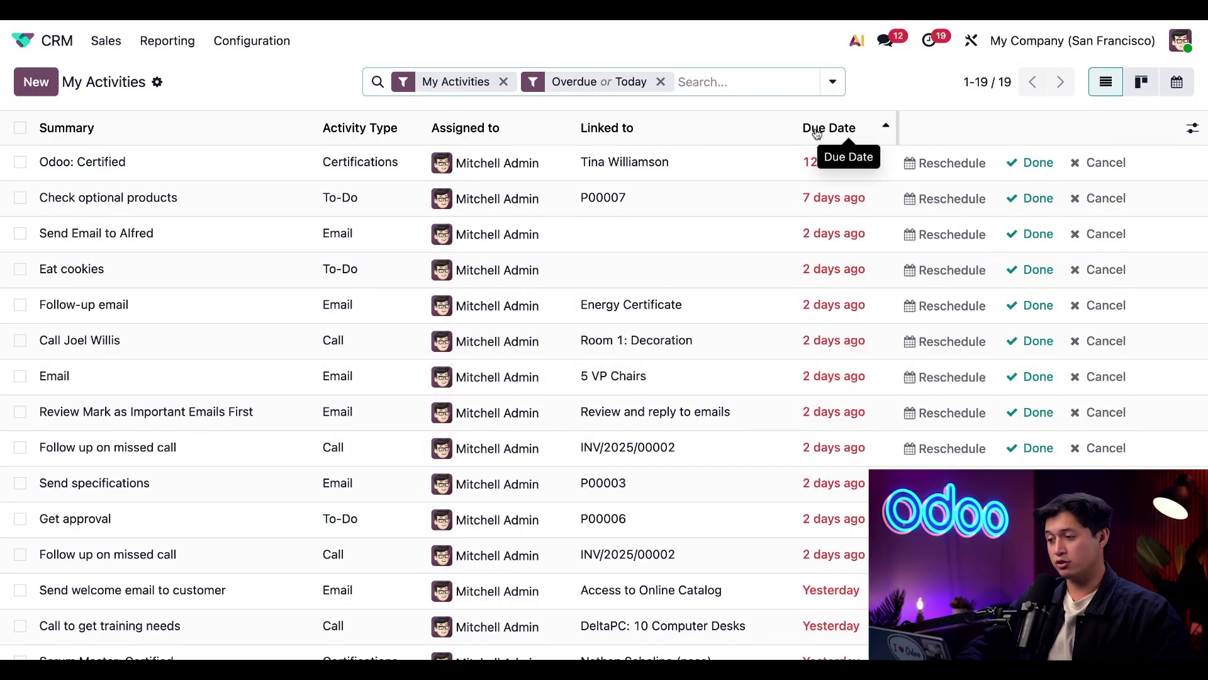
Sort the activity list by due date so today's activities come first.
click(830, 132)
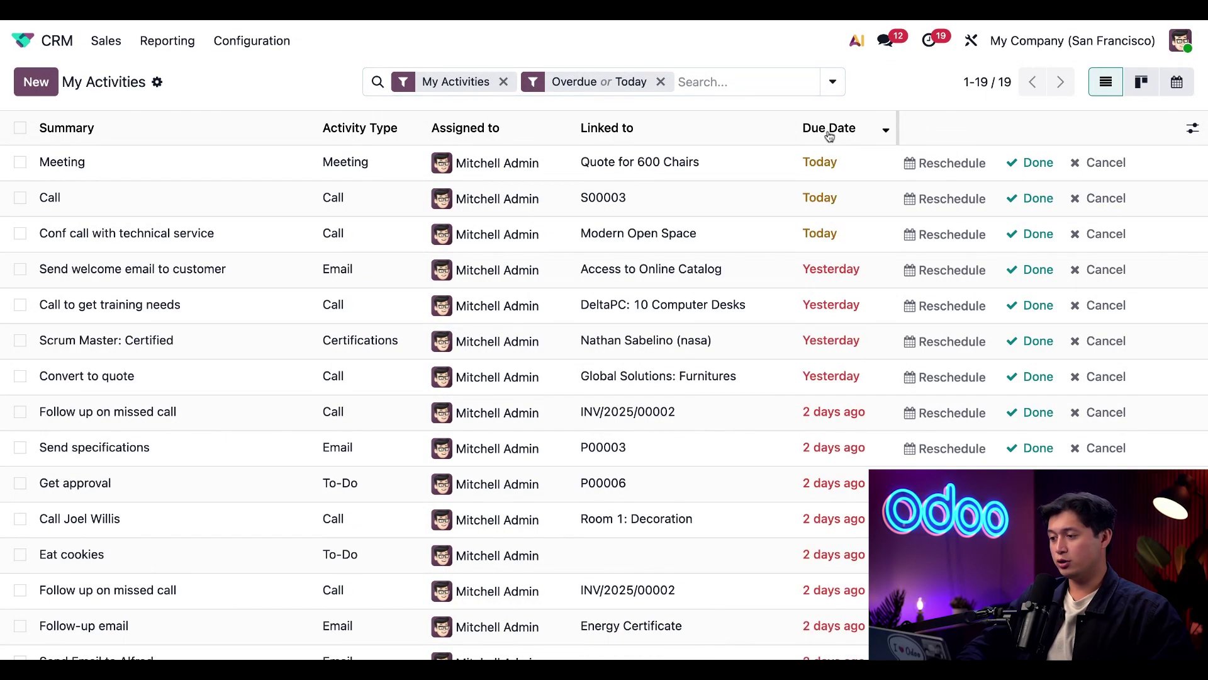
click(830, 132)
click(830, 132)
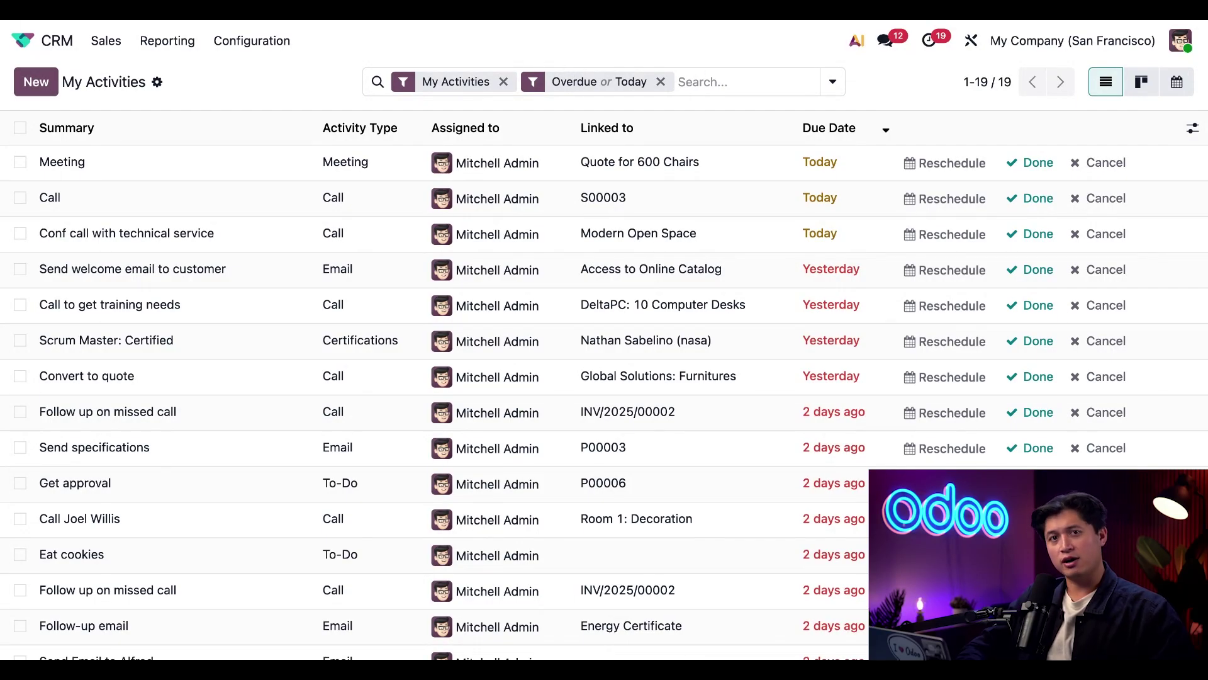
Switch the activities to Kanban cards and briefly check the filter and grouping options.
click(1142, 82)
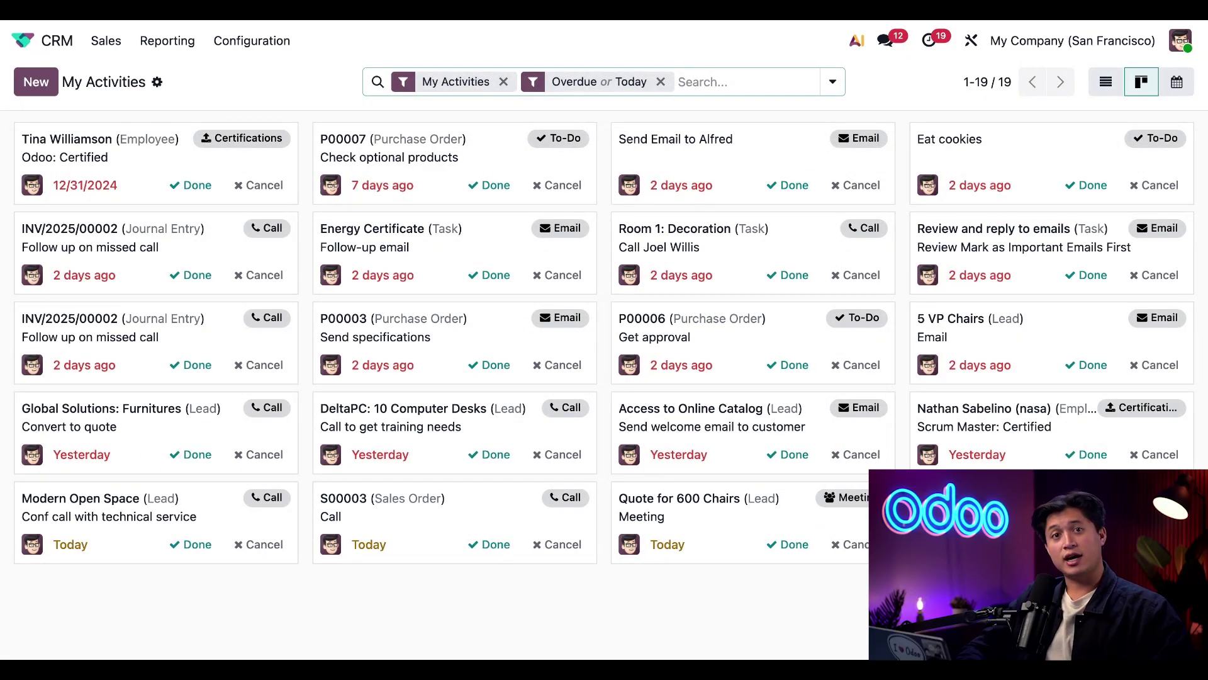
click(834, 84)
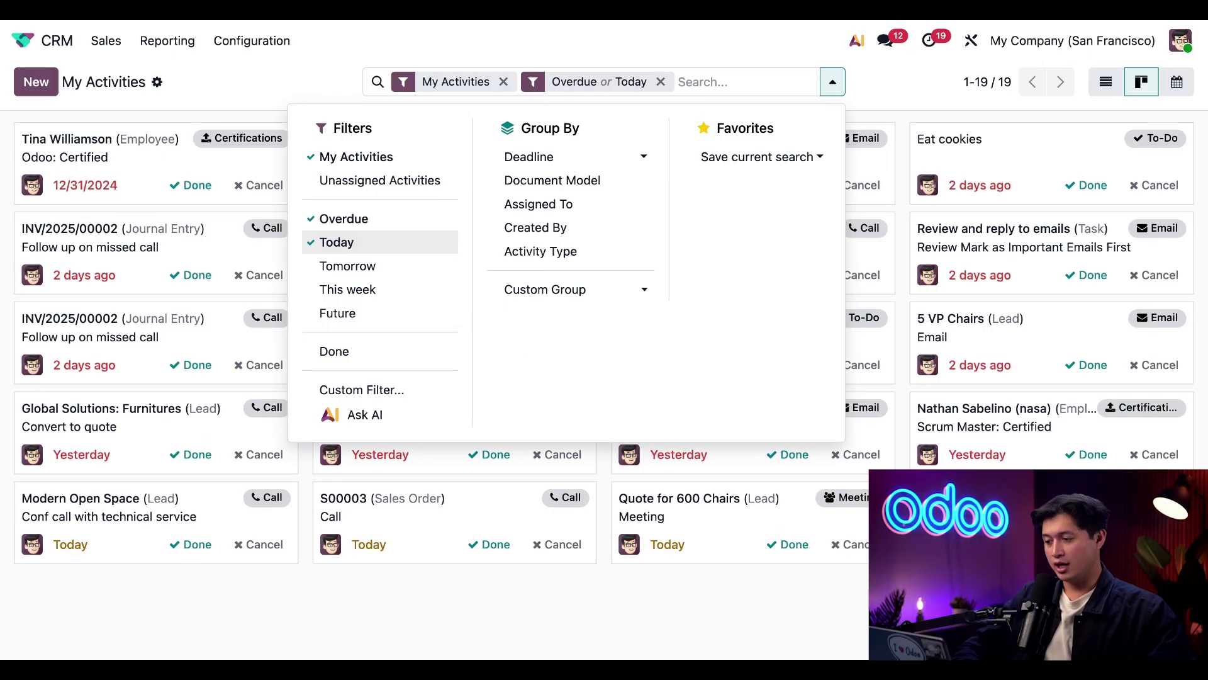
key(Escape)
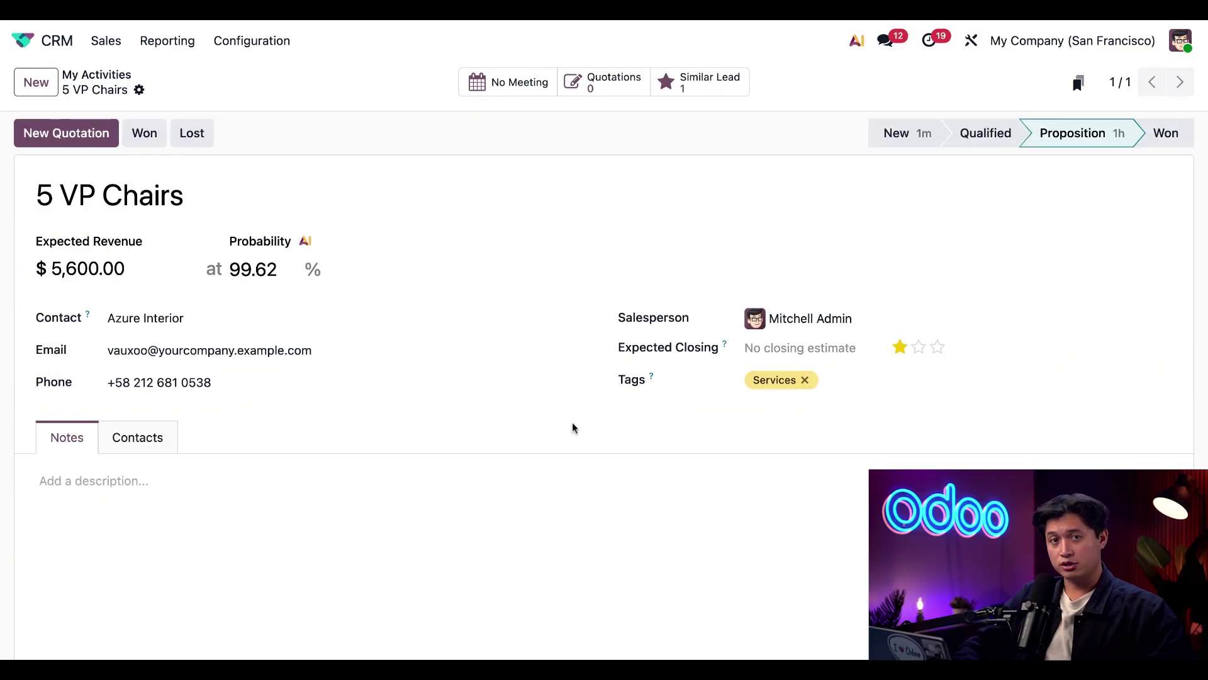
Post the pasted updated-catalog message to Azure Interior in the 5 VP Chairs chatter.
scroll(573, 428, down, 6)
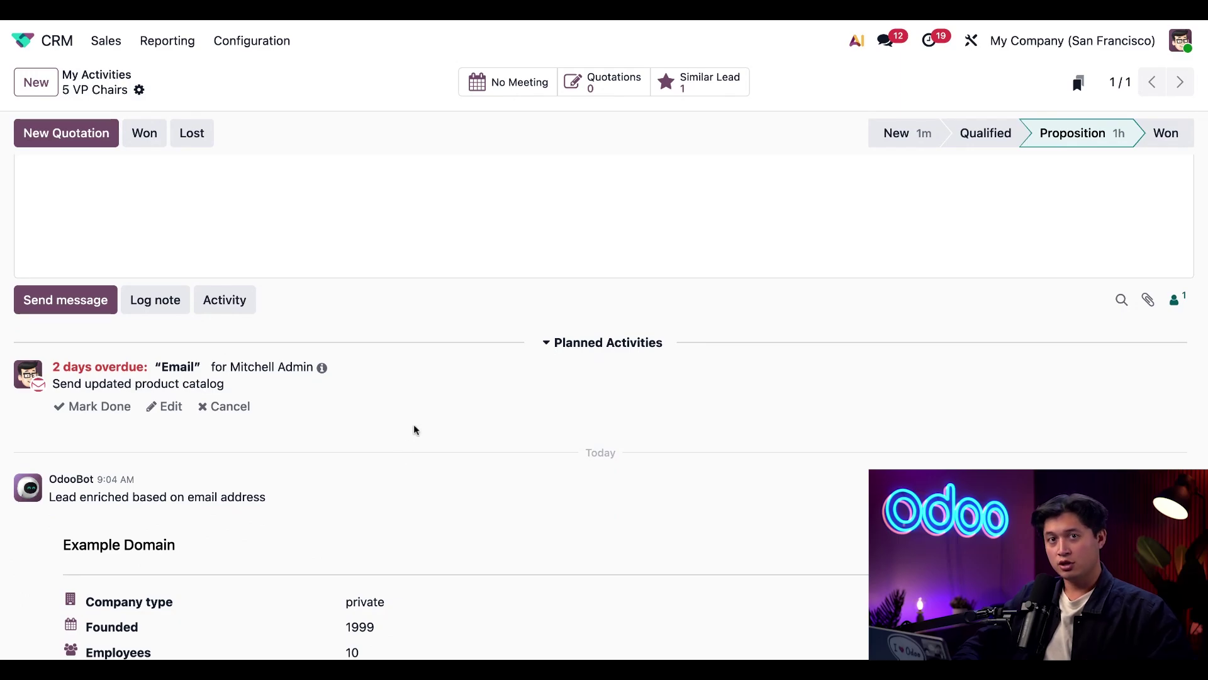
click(74, 306)
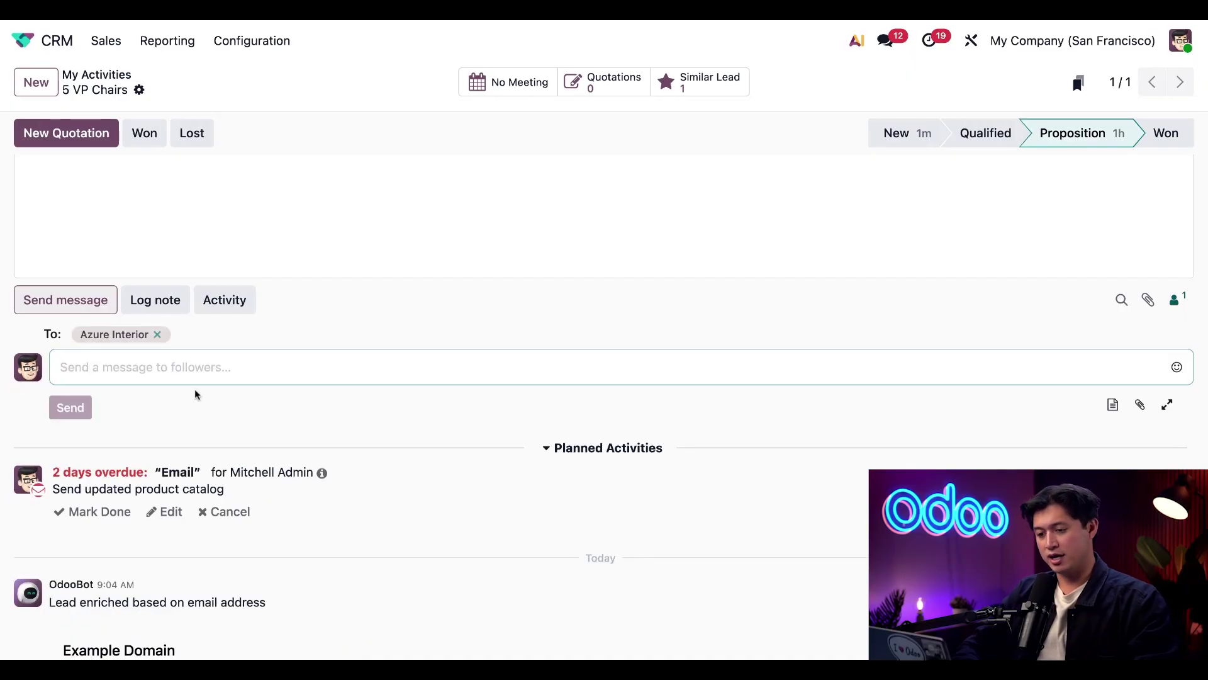
text(Thanks for reaching out to Stealthy Wood! You can view our updated product catalog at www.stealthywood.odoo.com/shop.)
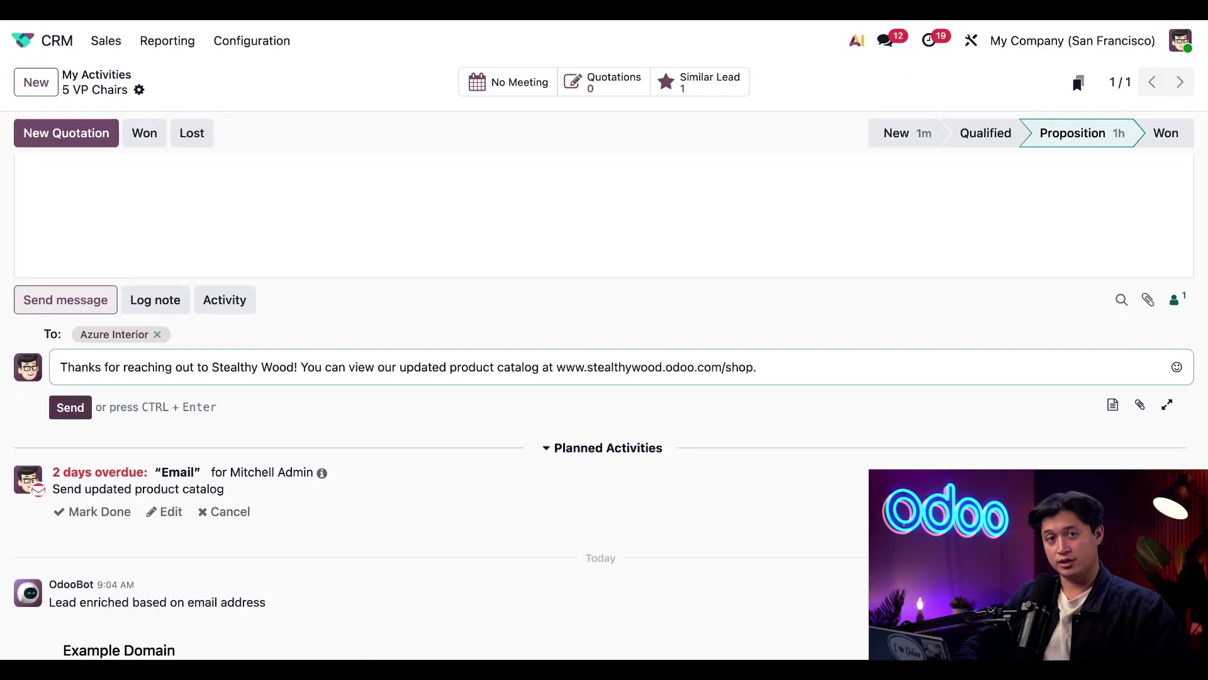
key(ctrl+Return)
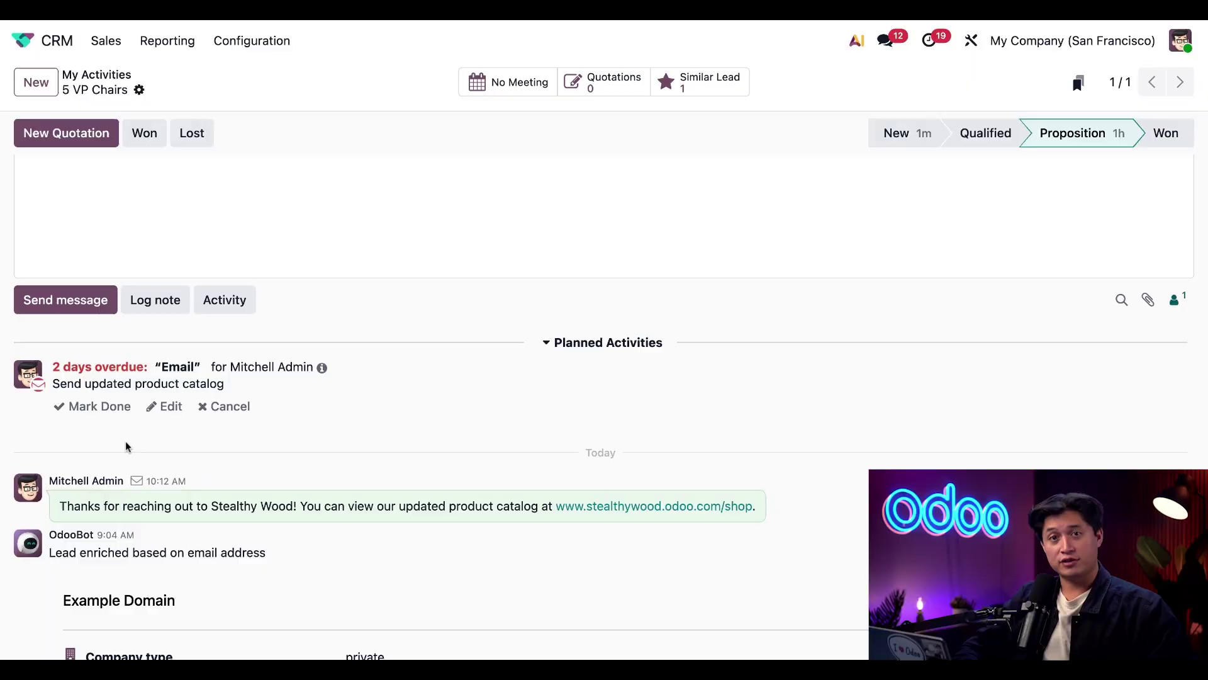
Mark the overdue email activity done and choose to schedule a next activity.
click(100, 408)
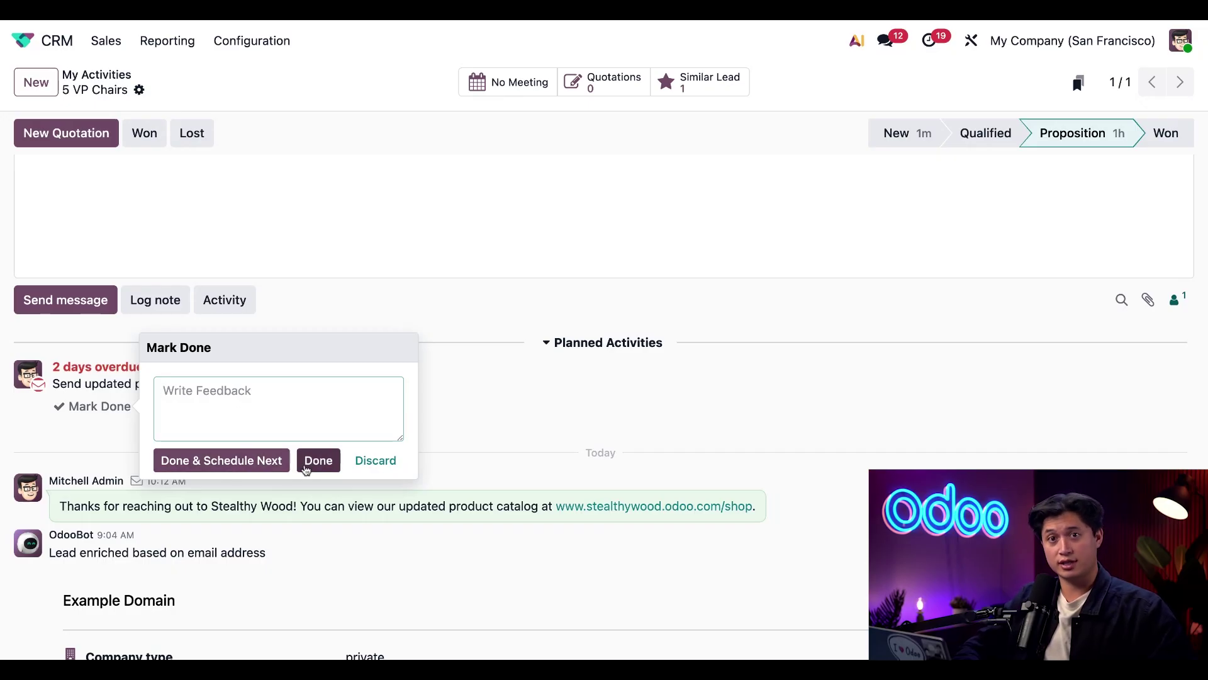
click(250, 464)
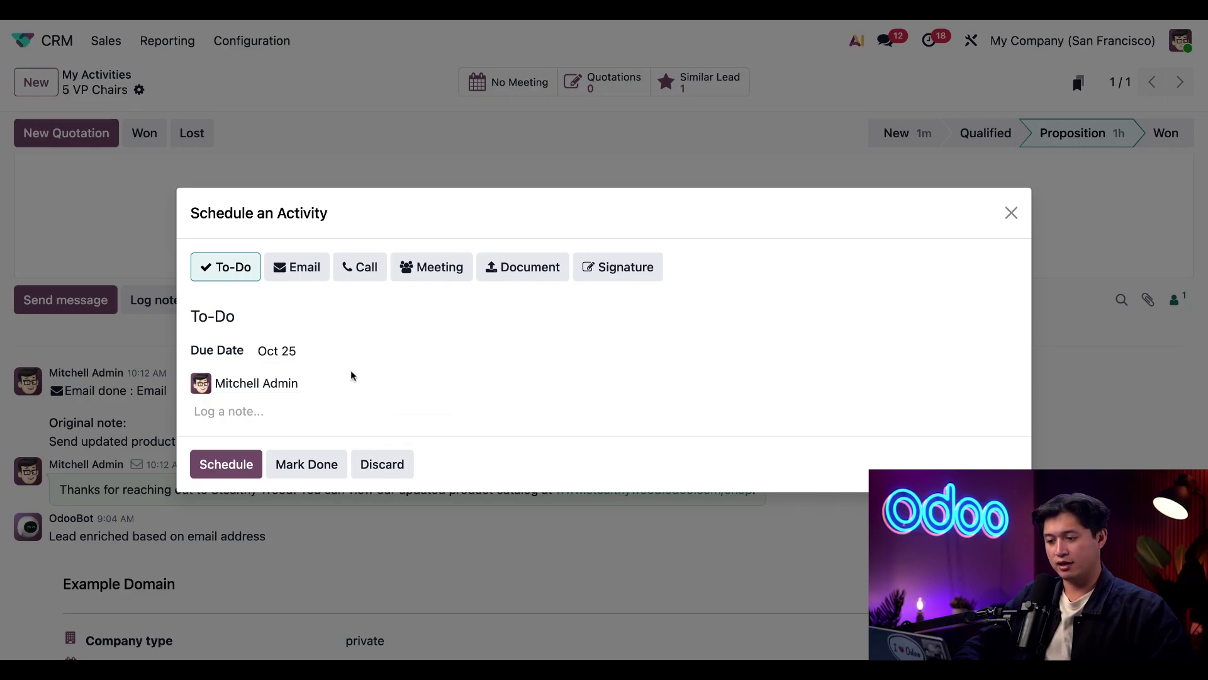
click(352, 375)
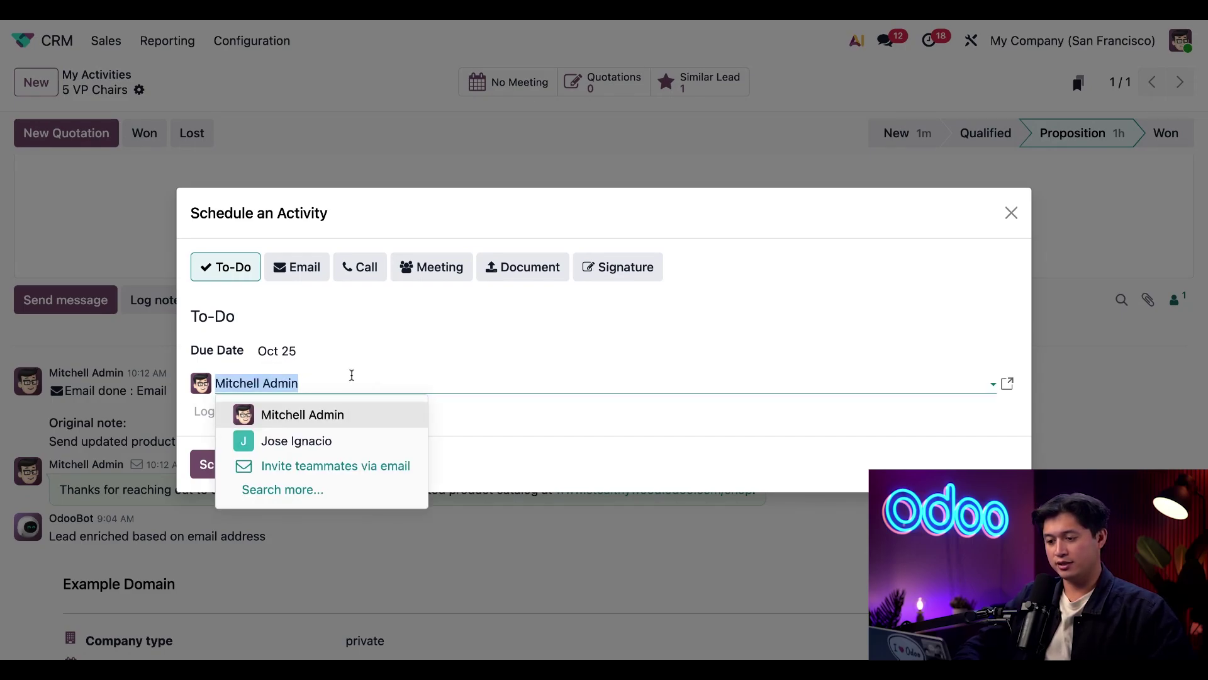
click(497, 452)
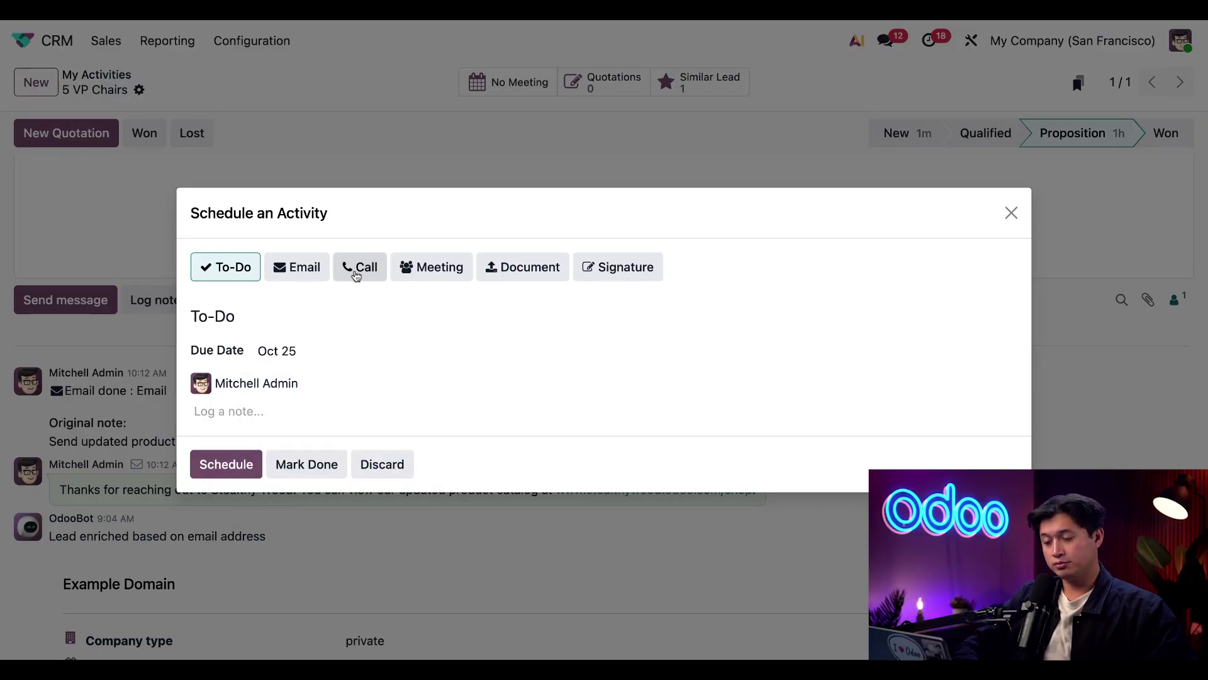
Schedule a call due Oct 23 with the note 'Discuss chair options with client'.
click(356, 275)
mouse_move(370, 360)
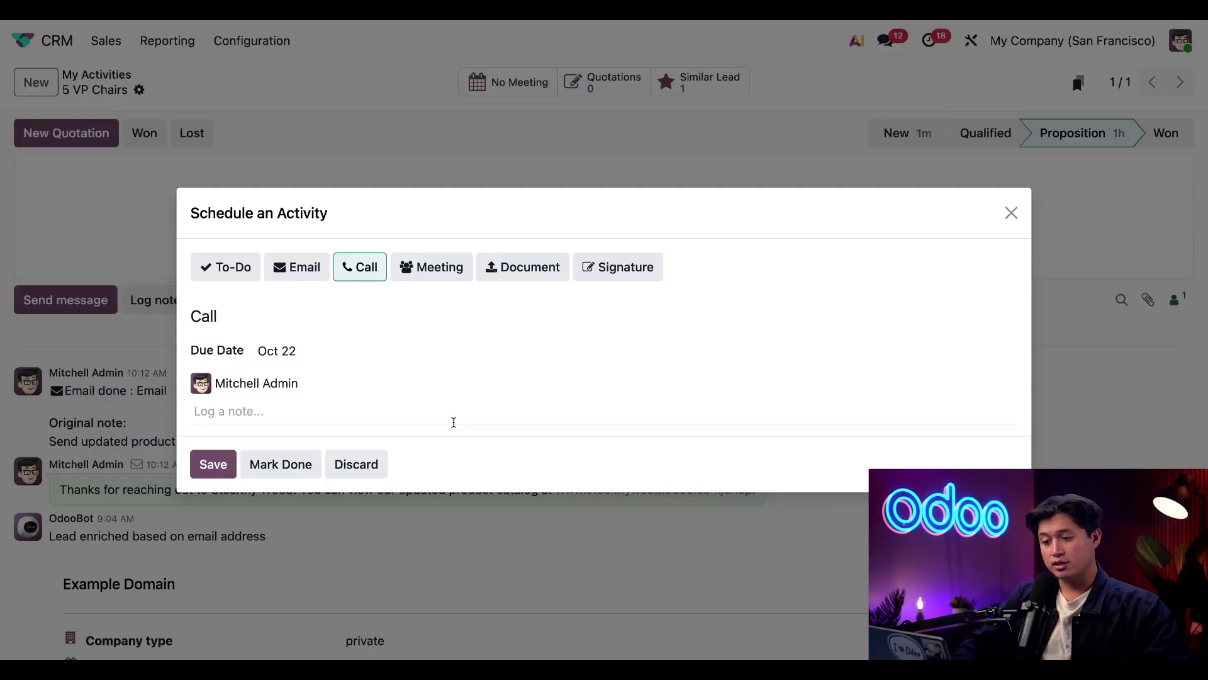
click(453, 422)
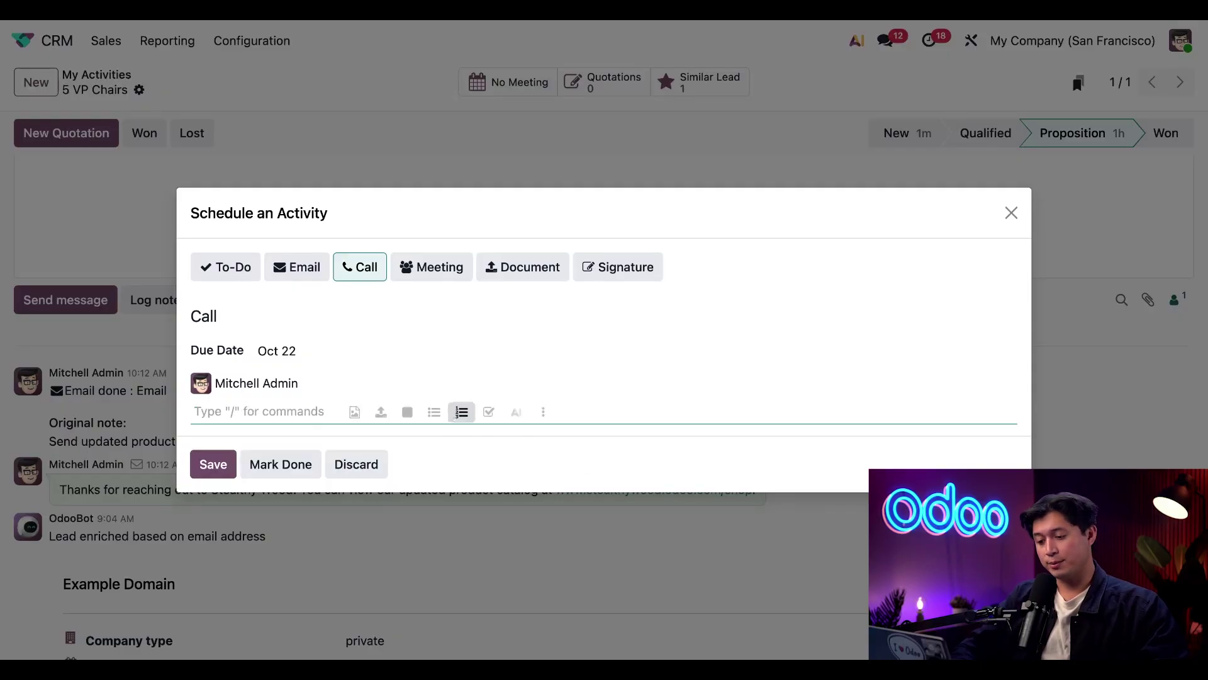
text(Discuss chair options with client)
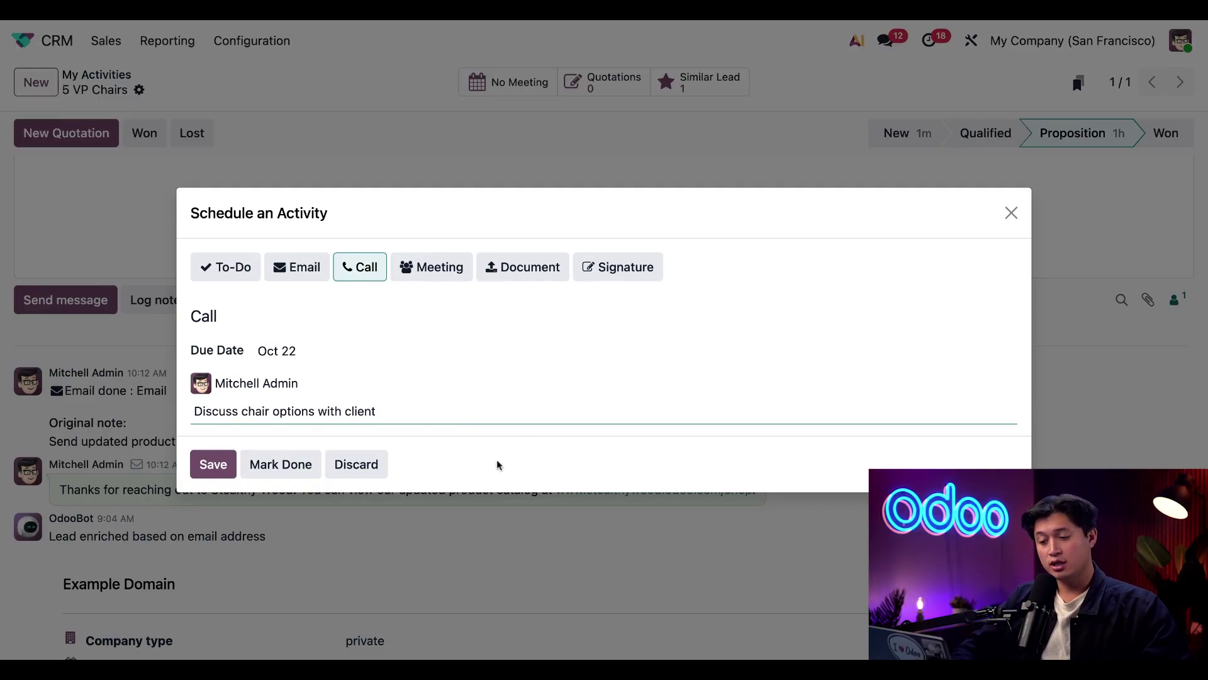
click(329, 356)
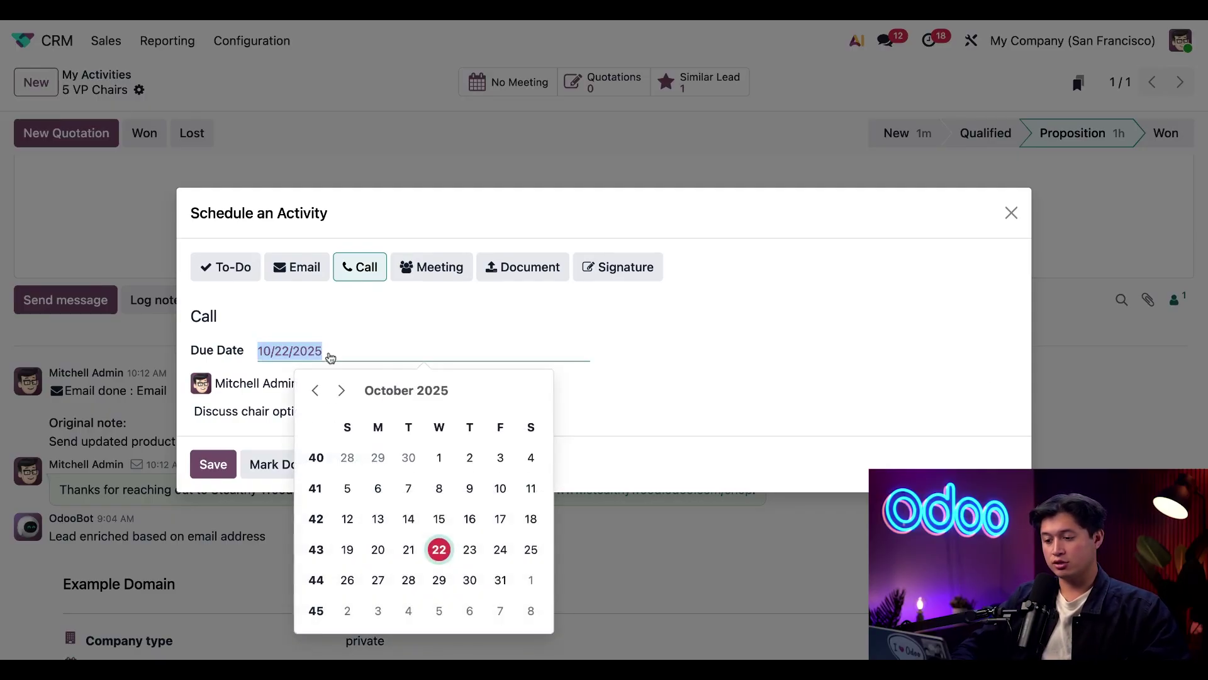
click(468, 556)
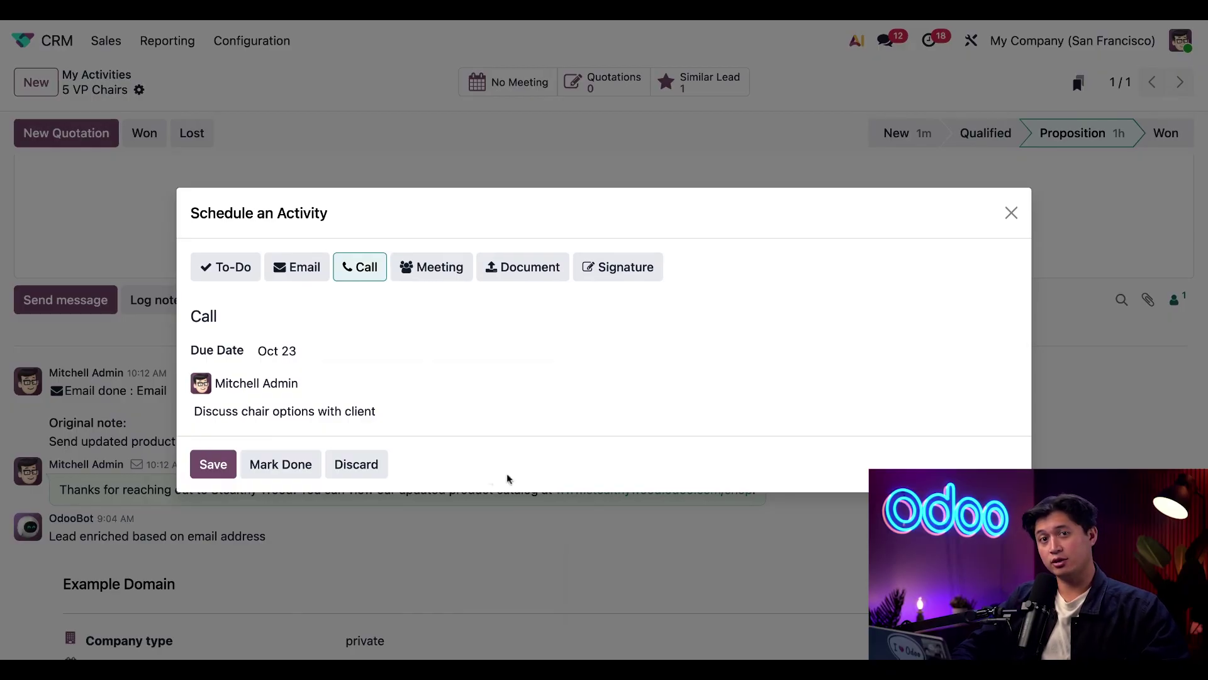
click(225, 471)
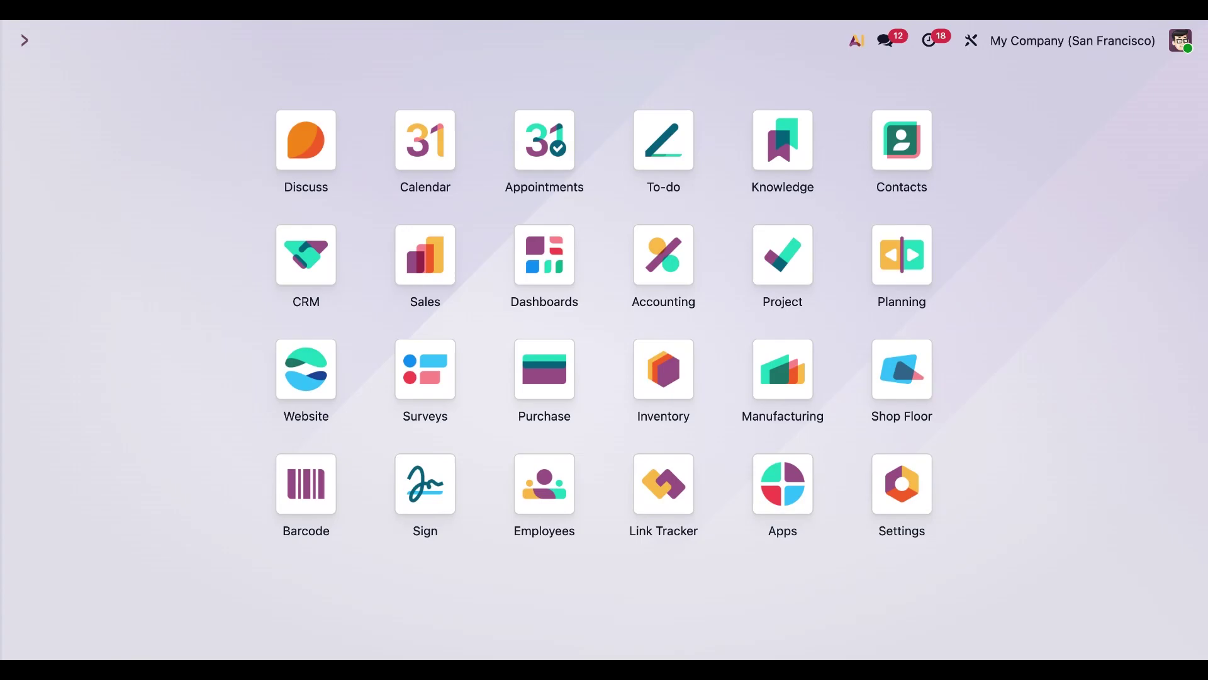
Go to Settings and open Activity Types from the Discuss section.
click(914, 505)
scroll(516, 450, down, 12)
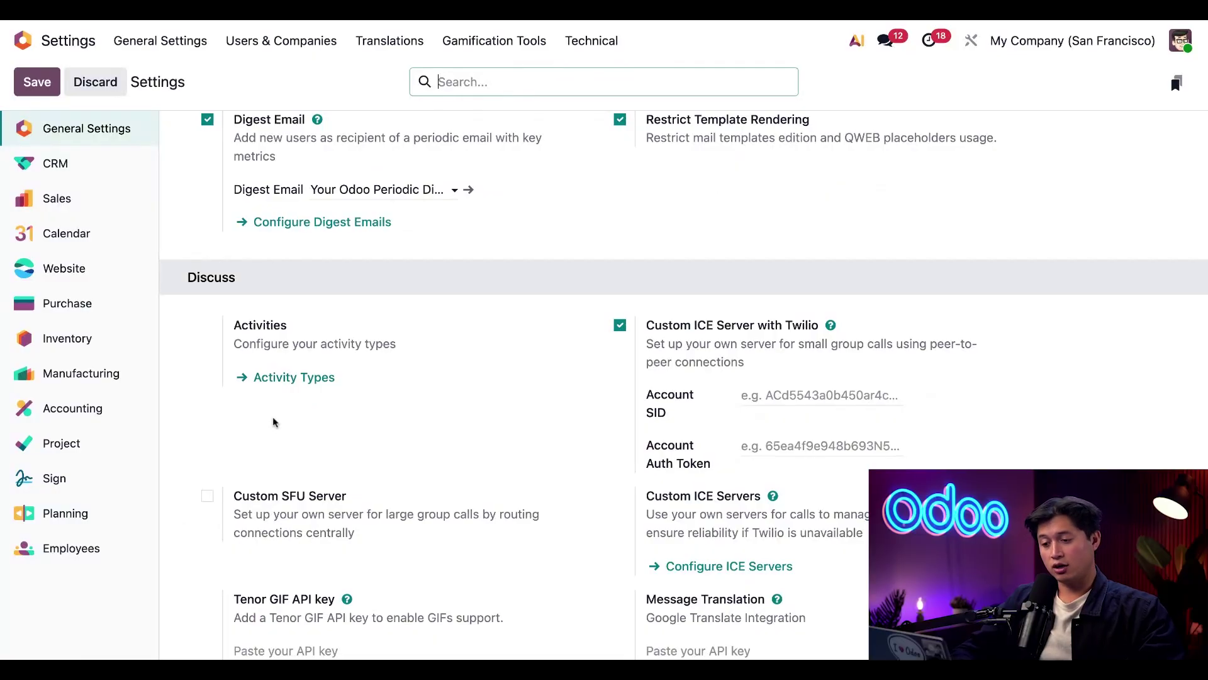
click(295, 380)
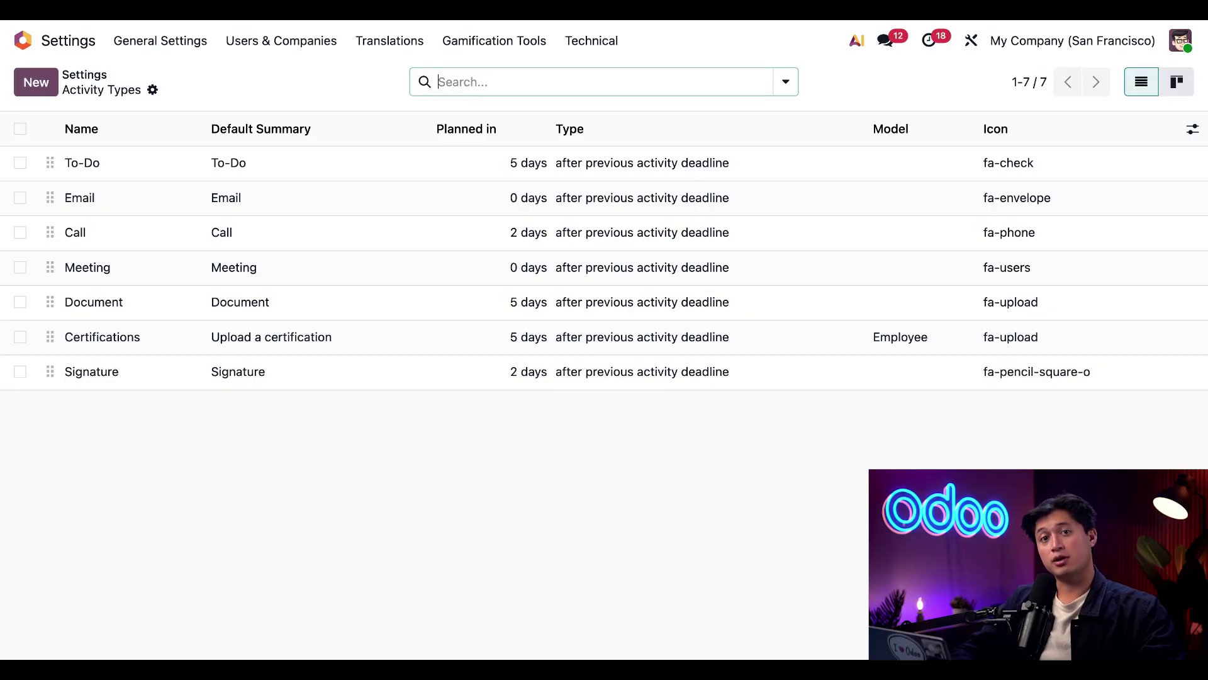
Create a new activity type and name it Discovery Call.
click(45, 90)
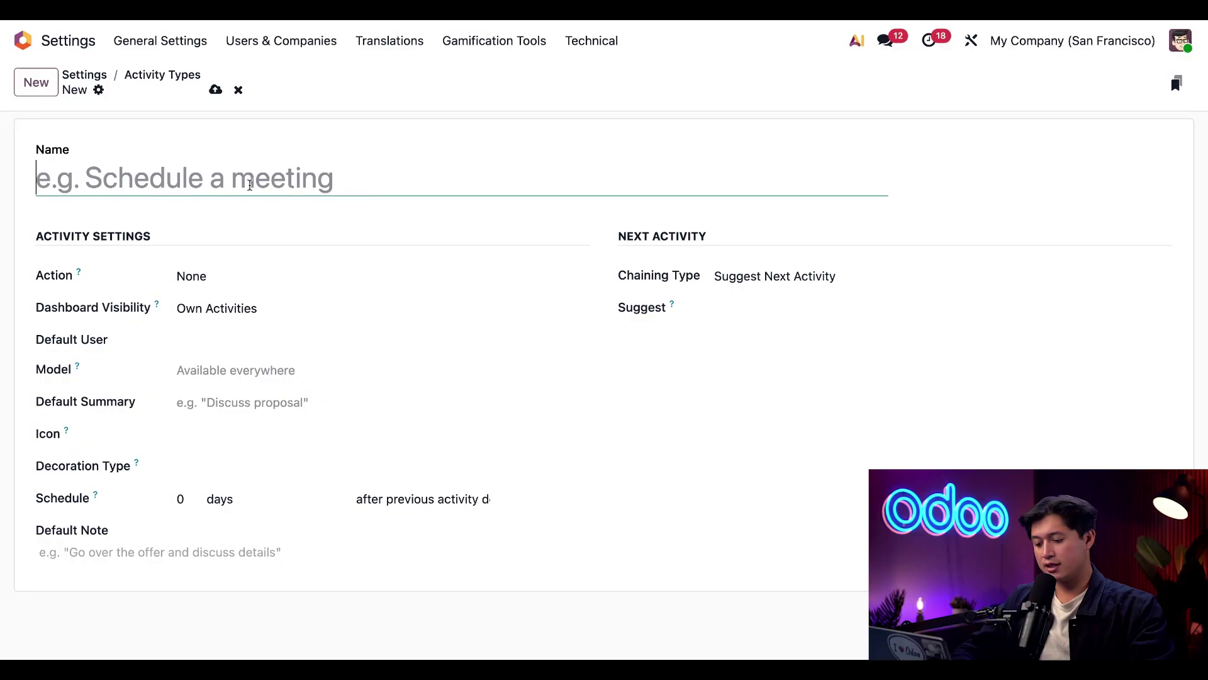
text(Discovery Call)
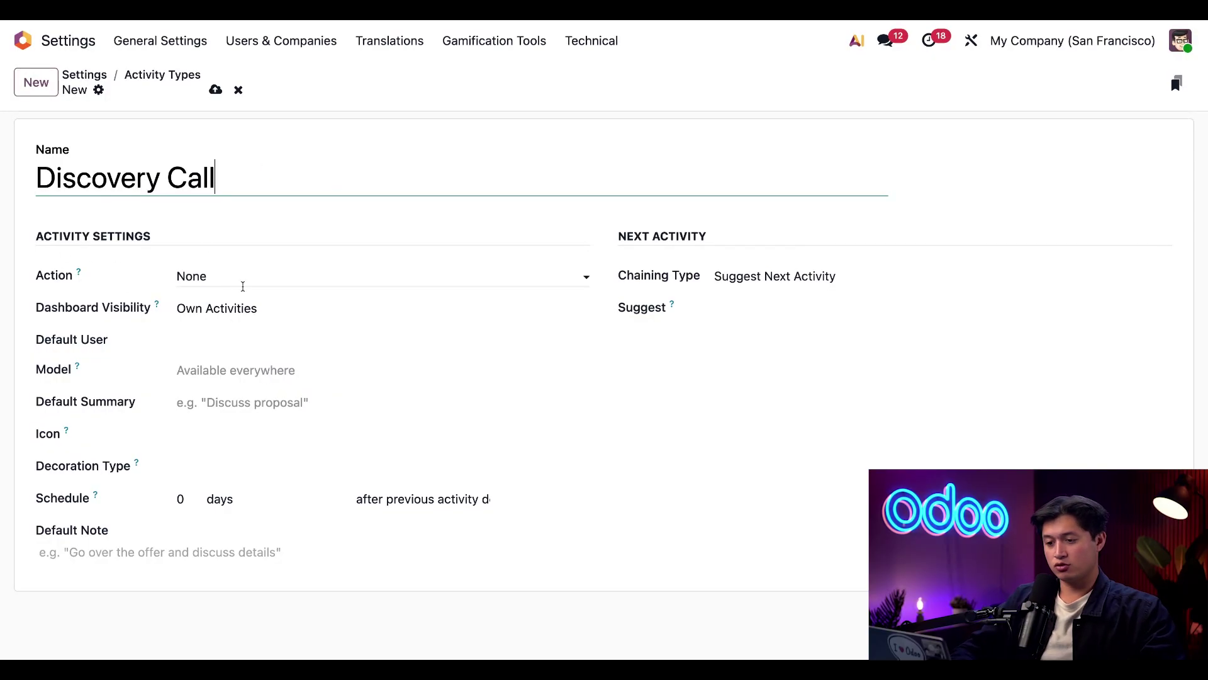
click(297, 281)
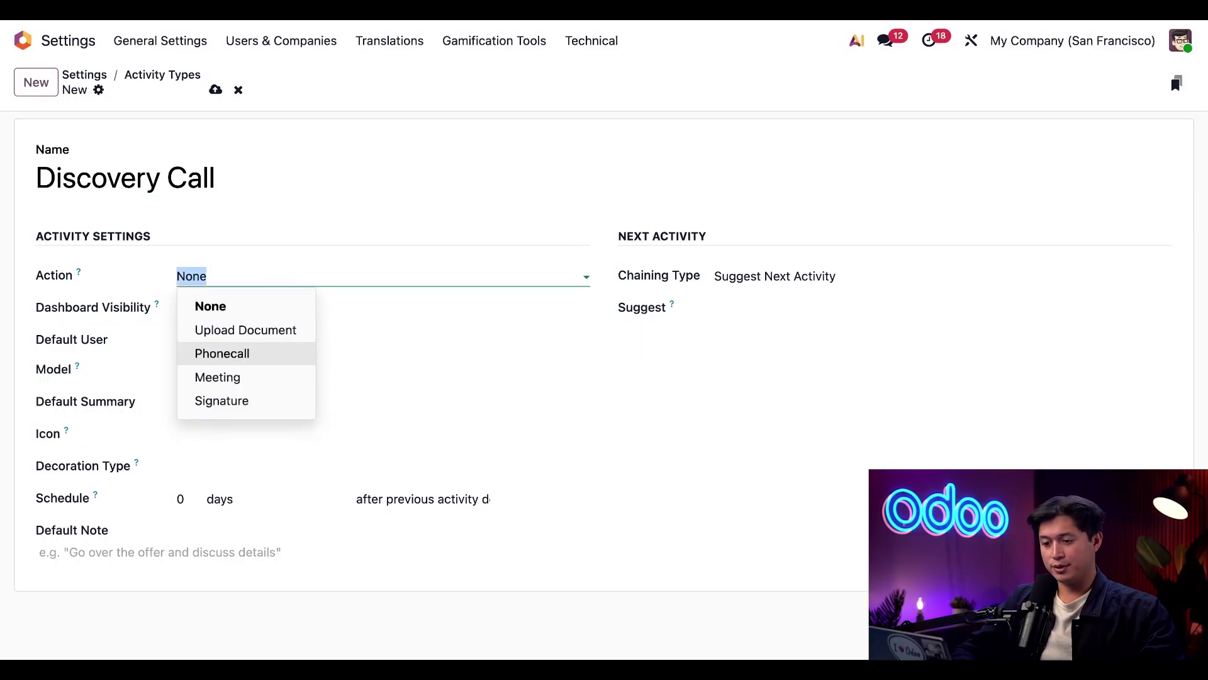
Set action to Phonecall, dashboard visibility to All Activities, and leave Default User empty.
click(235, 354)
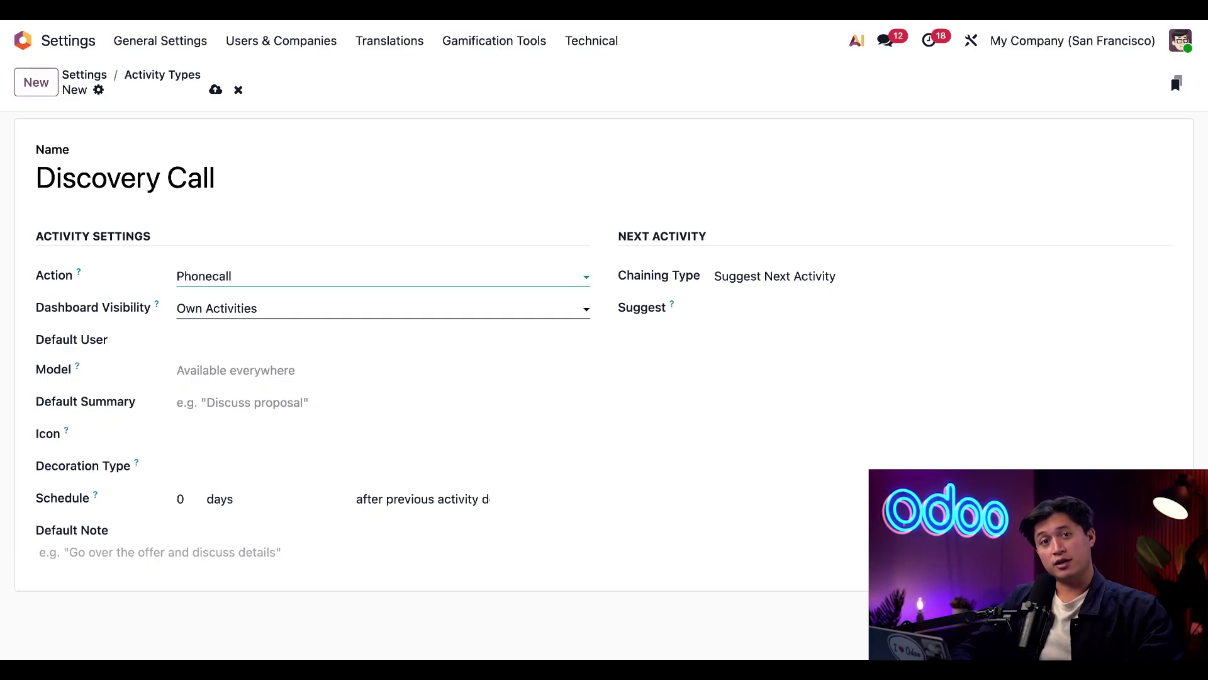
click(283, 309)
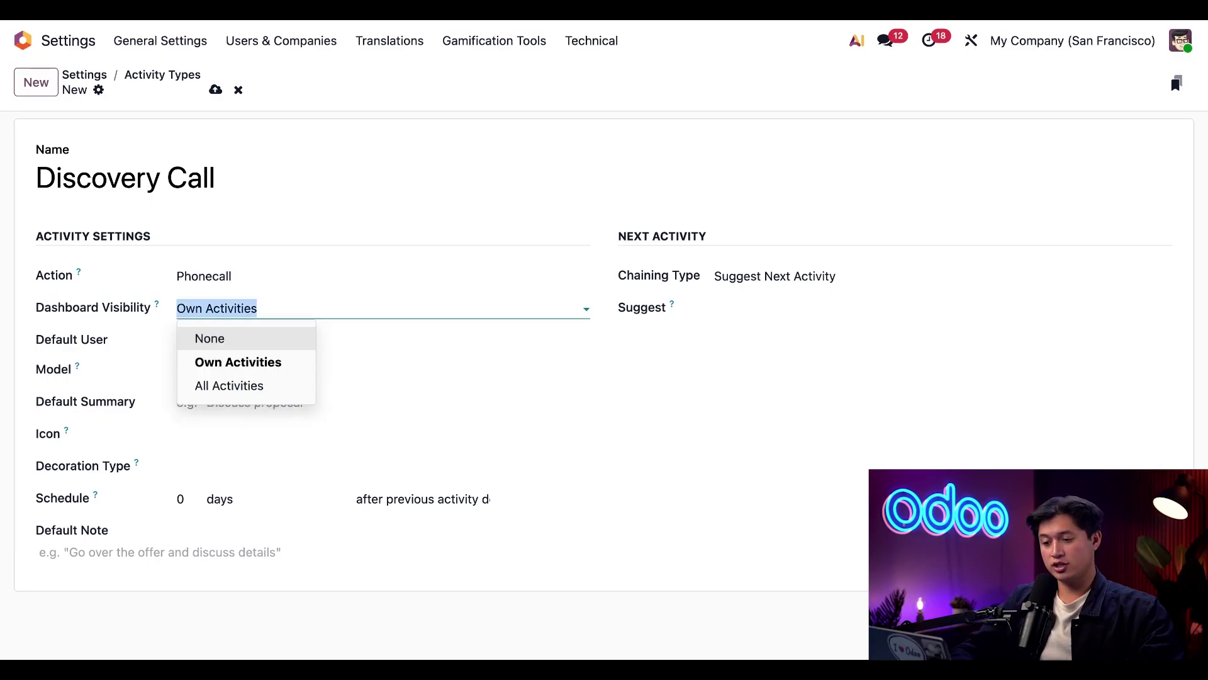
click(278, 385)
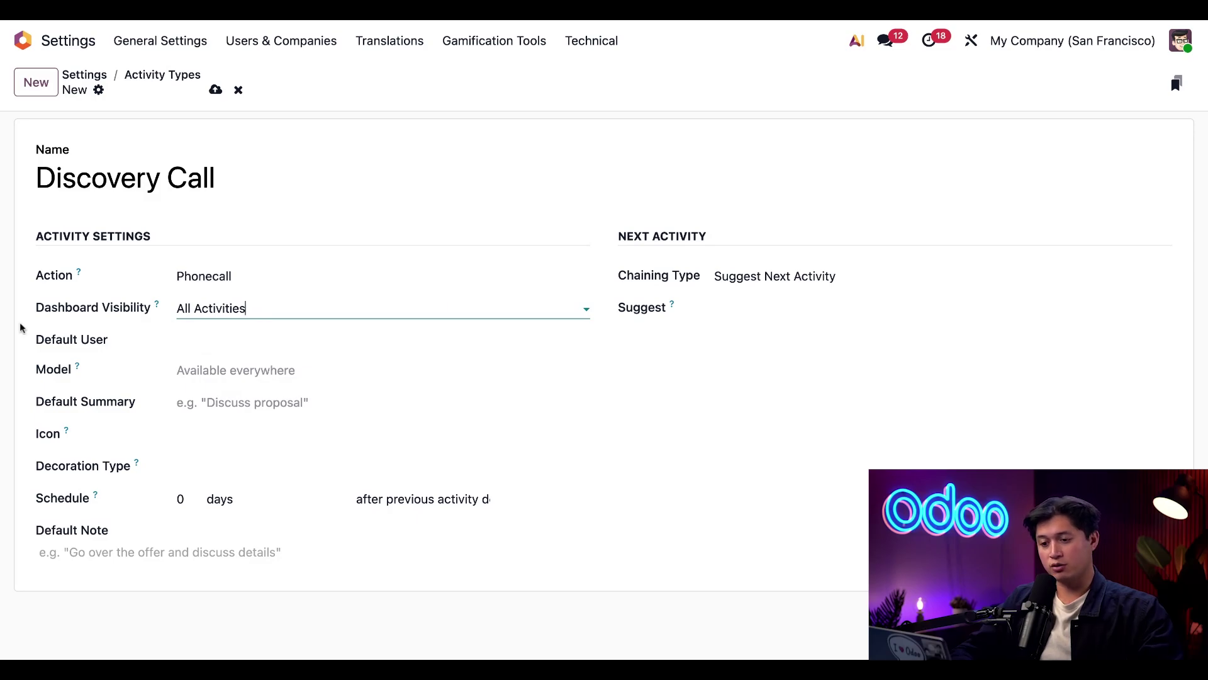
click(211, 334)
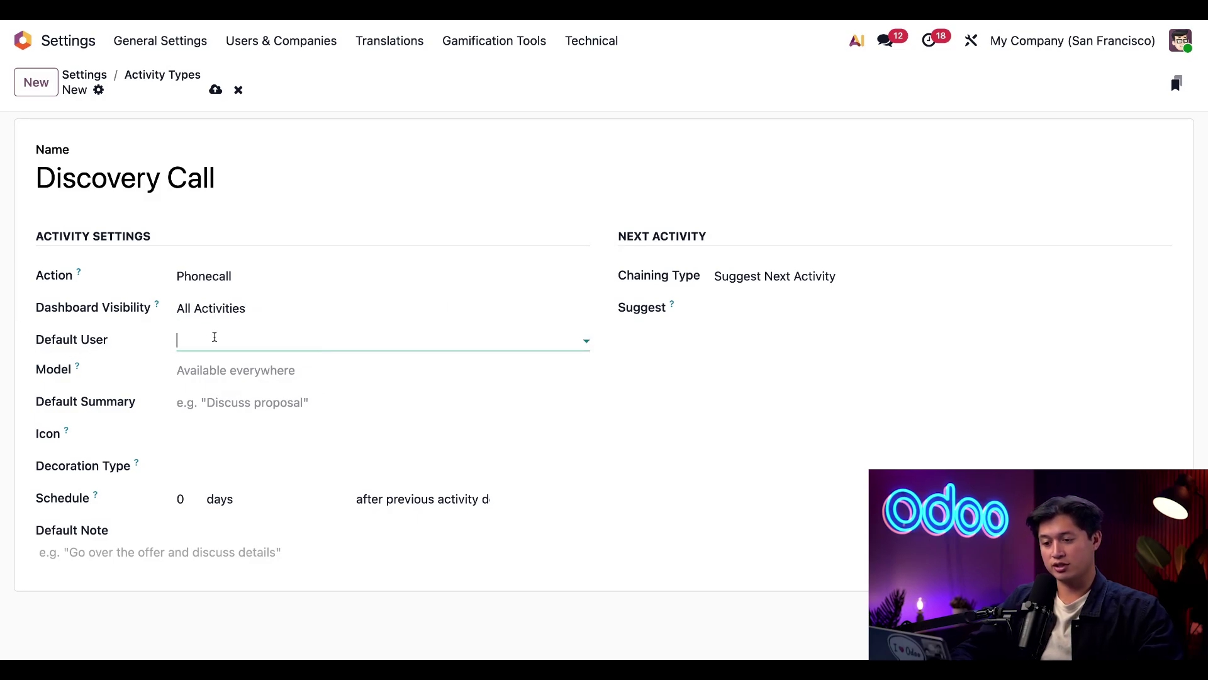
click(28, 339)
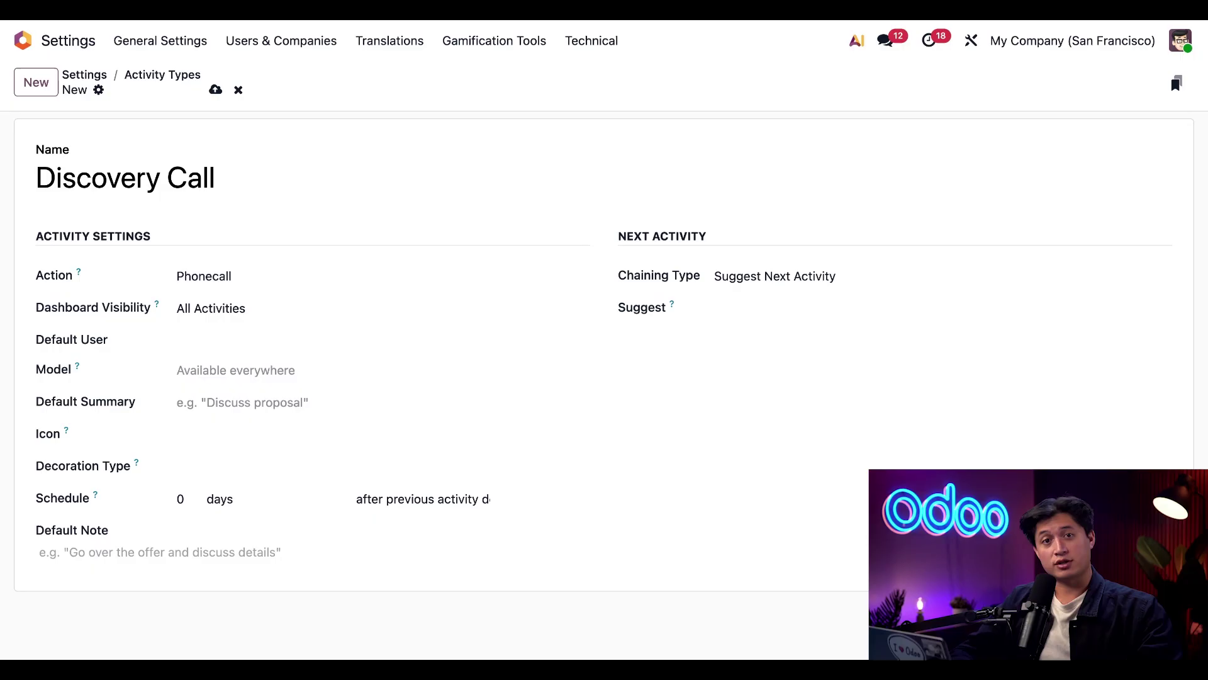
Apply the activity type to the Sales Team model with default summary 'First outreach call'.
click(230, 368)
scroll(289, 545, down, 20)
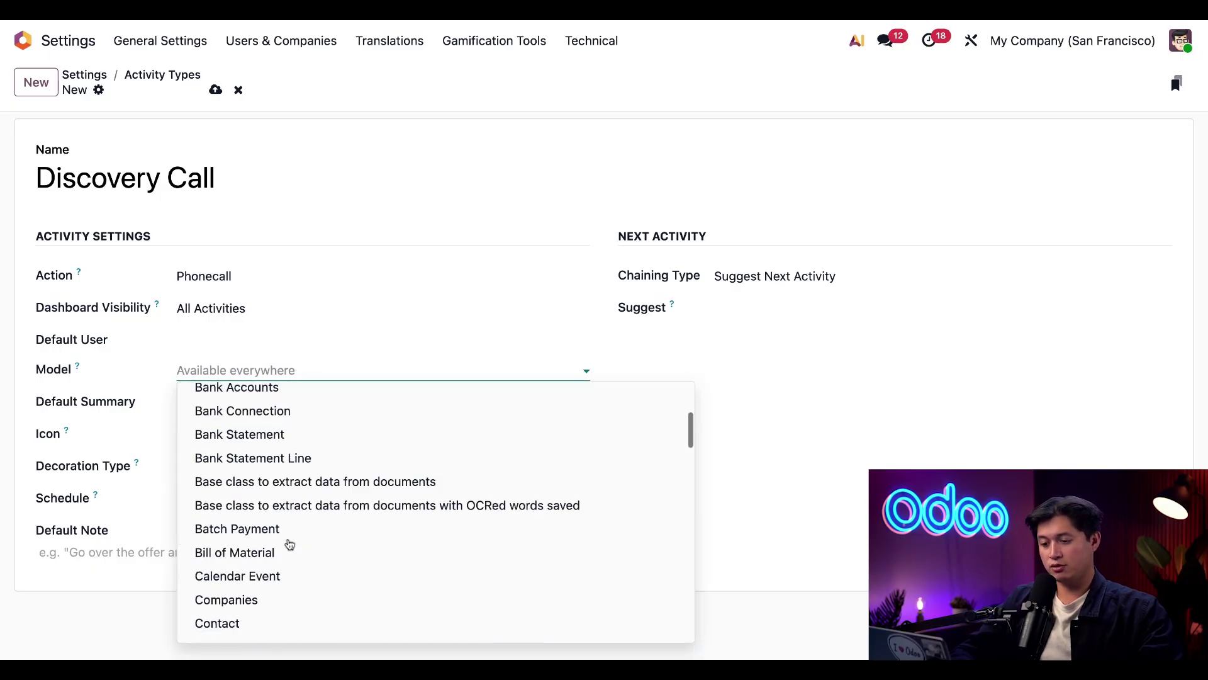
scroll(290, 545, down, 5)
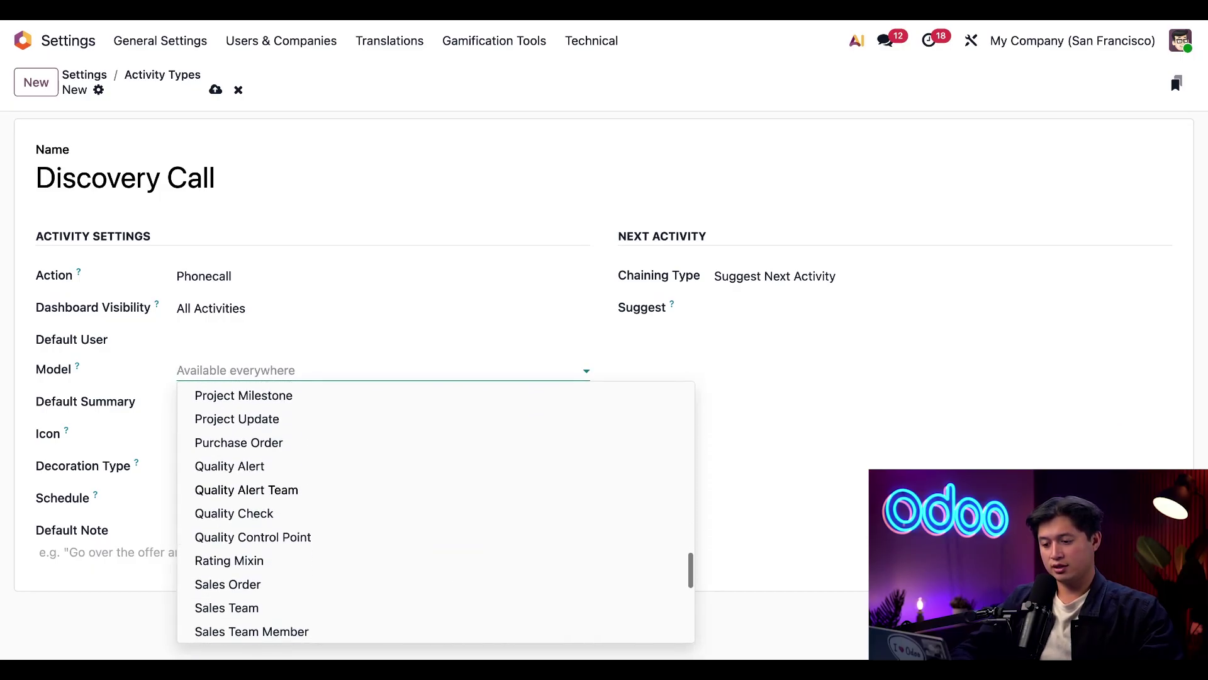
click(267, 552)
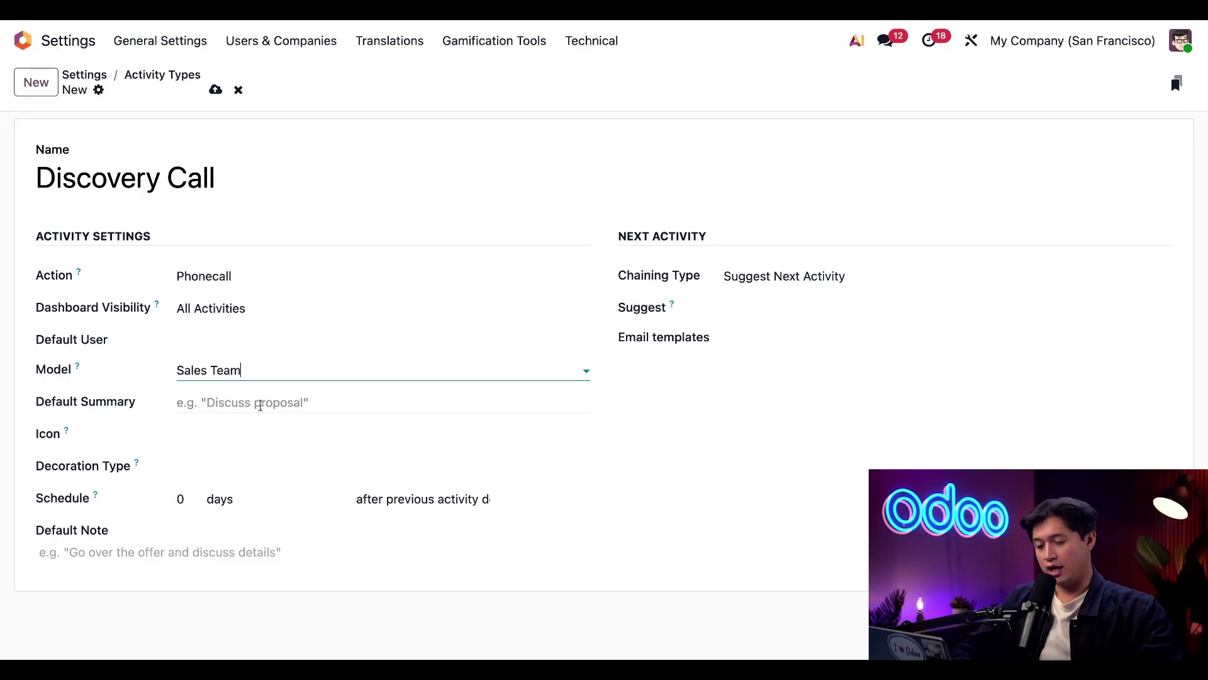
click(281, 397)
text(First)
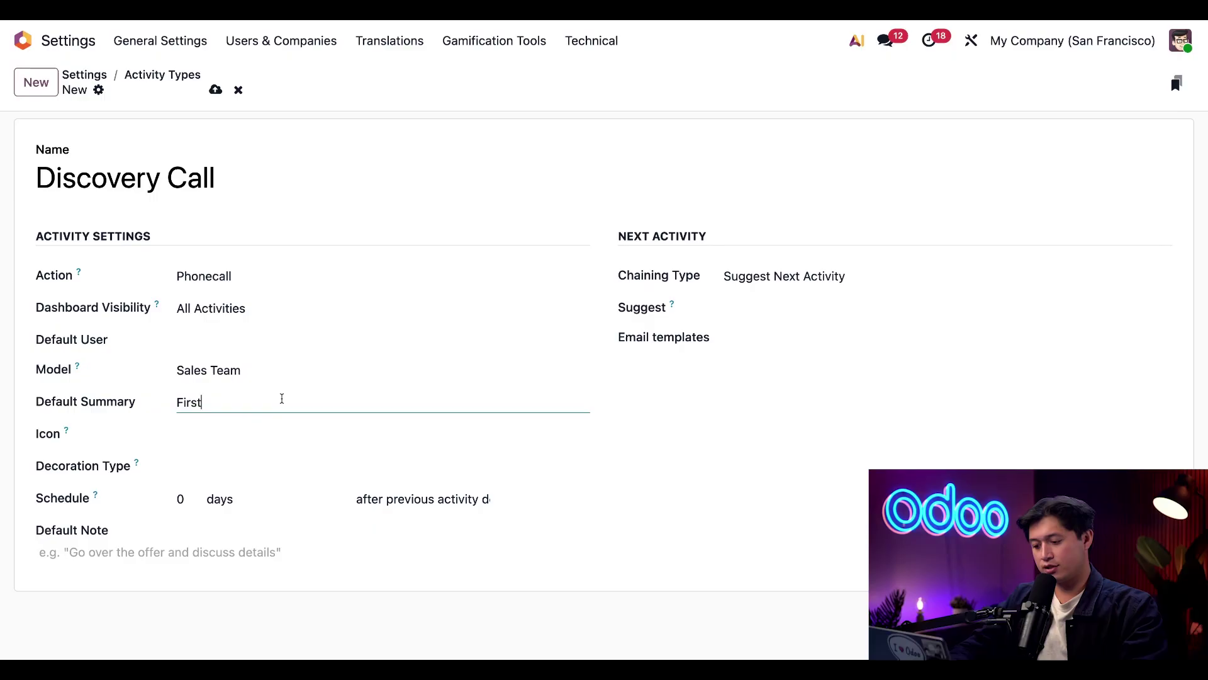
text( outreach)
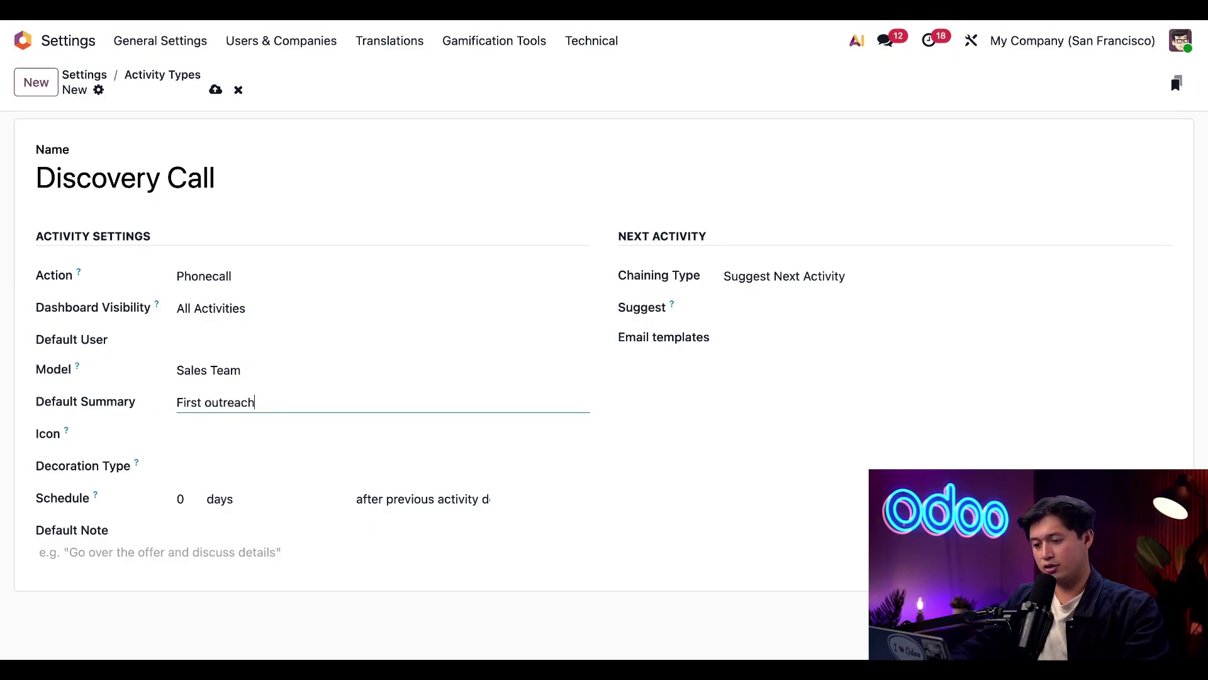
text( call)
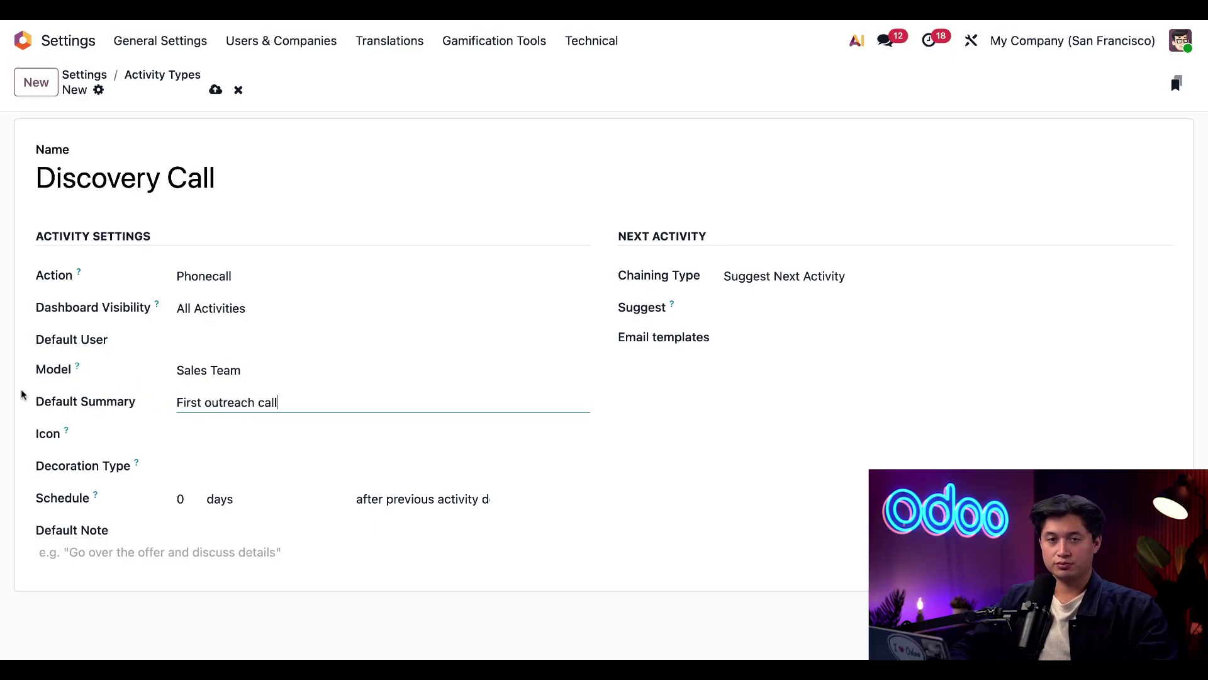
click(22, 395)
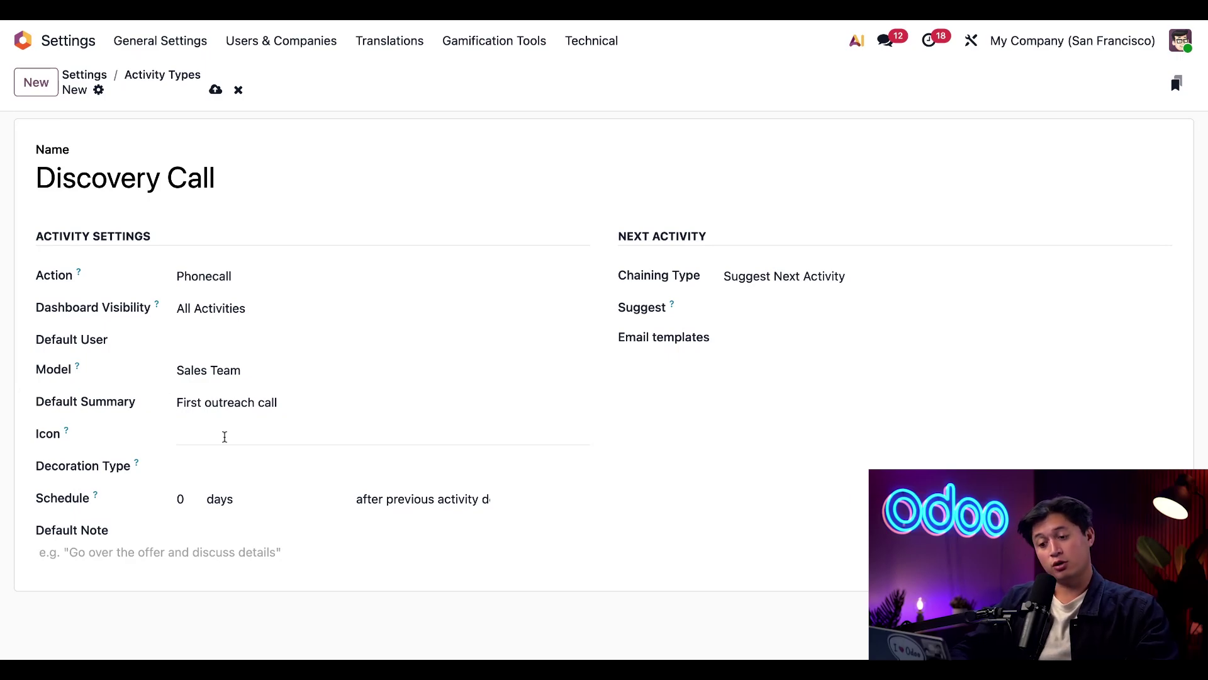
Set the icon to fa-phone and the default note to 'Log all disco call notes!!'.
click(178, 433)
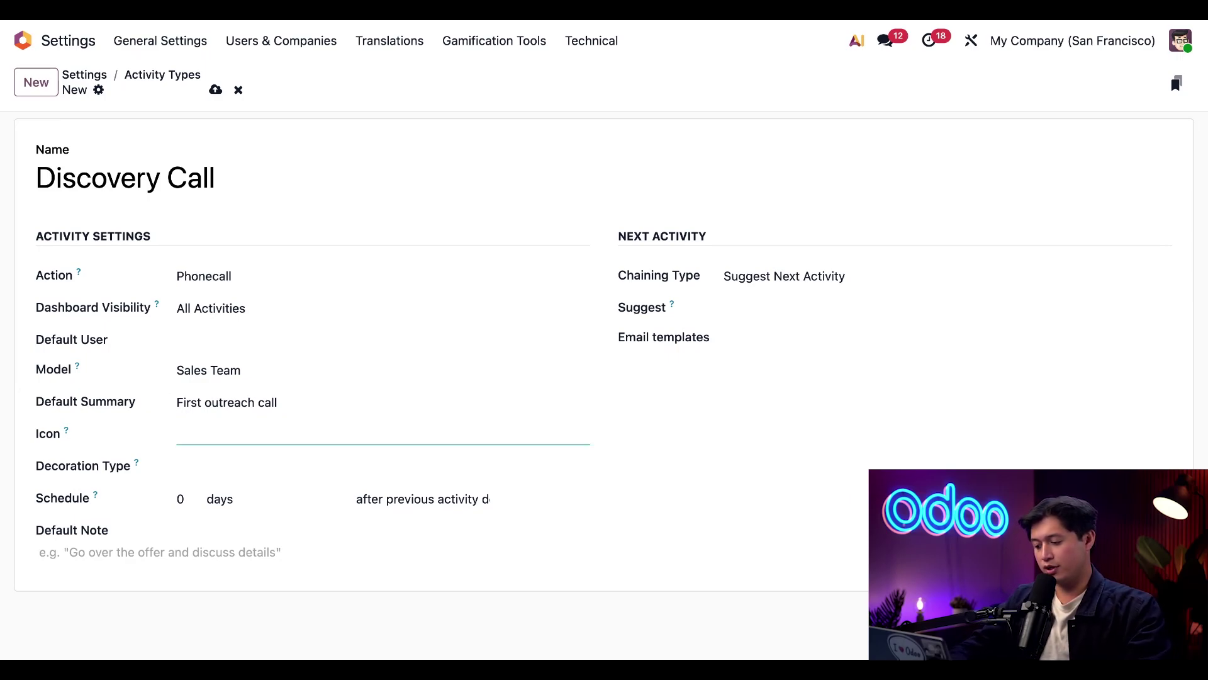
text(fa-phone)
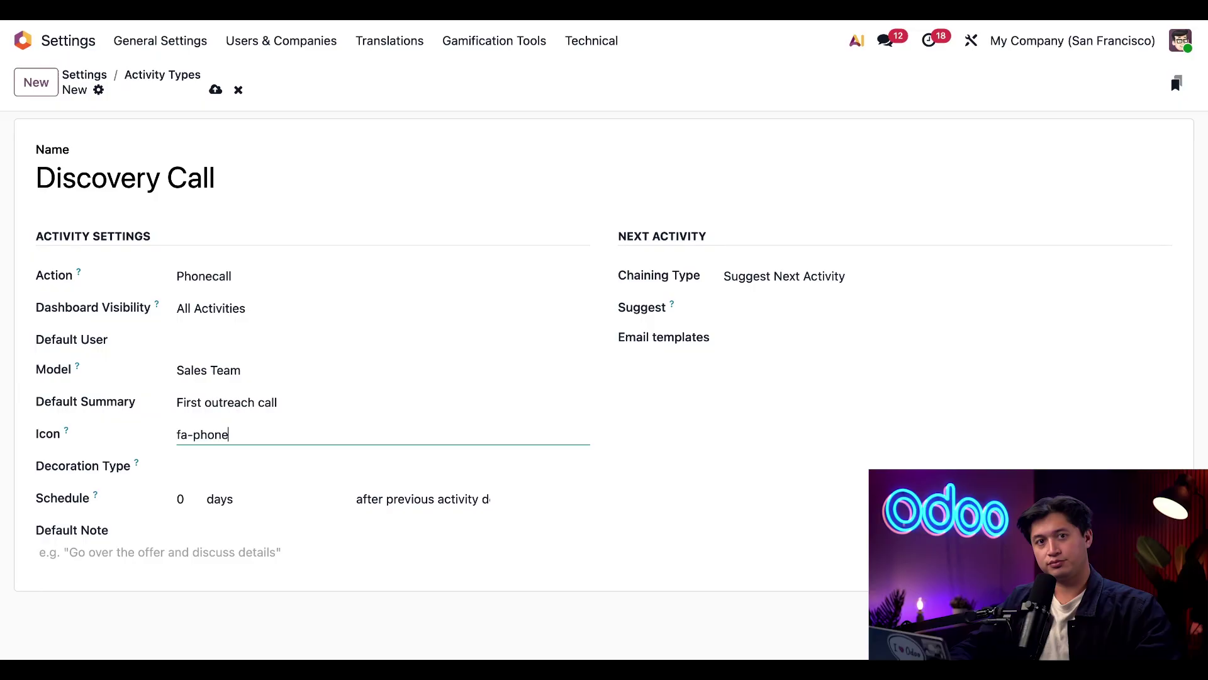
click(19, 445)
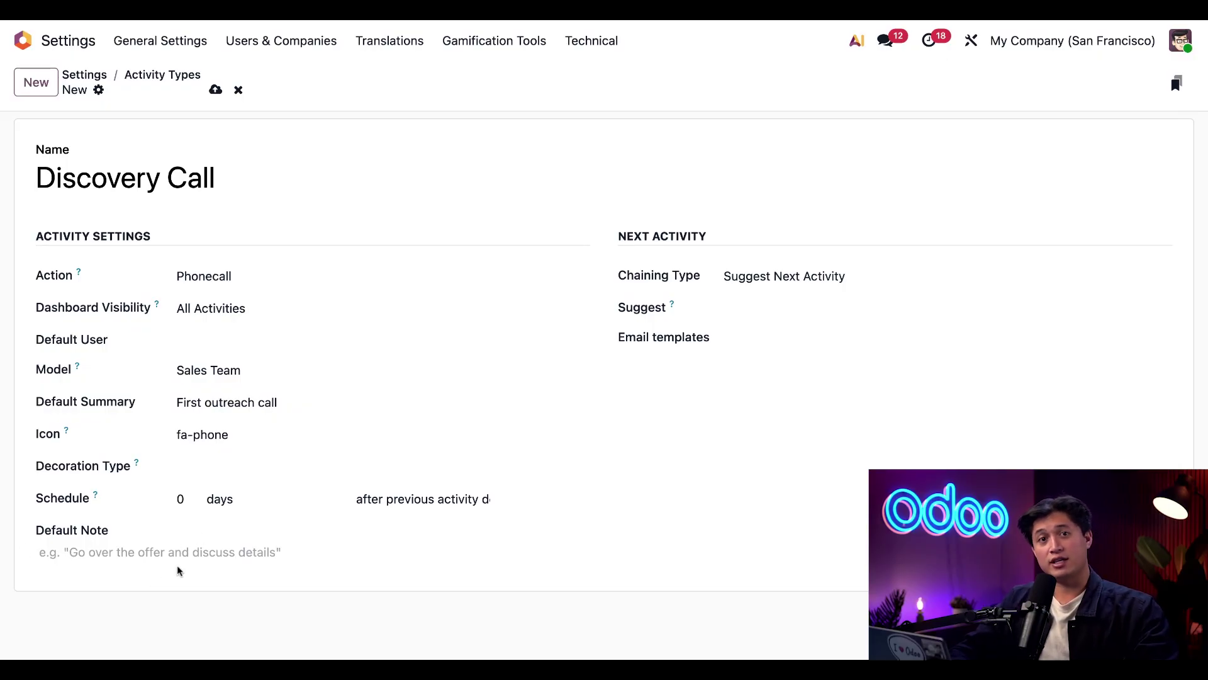
click(160, 548)
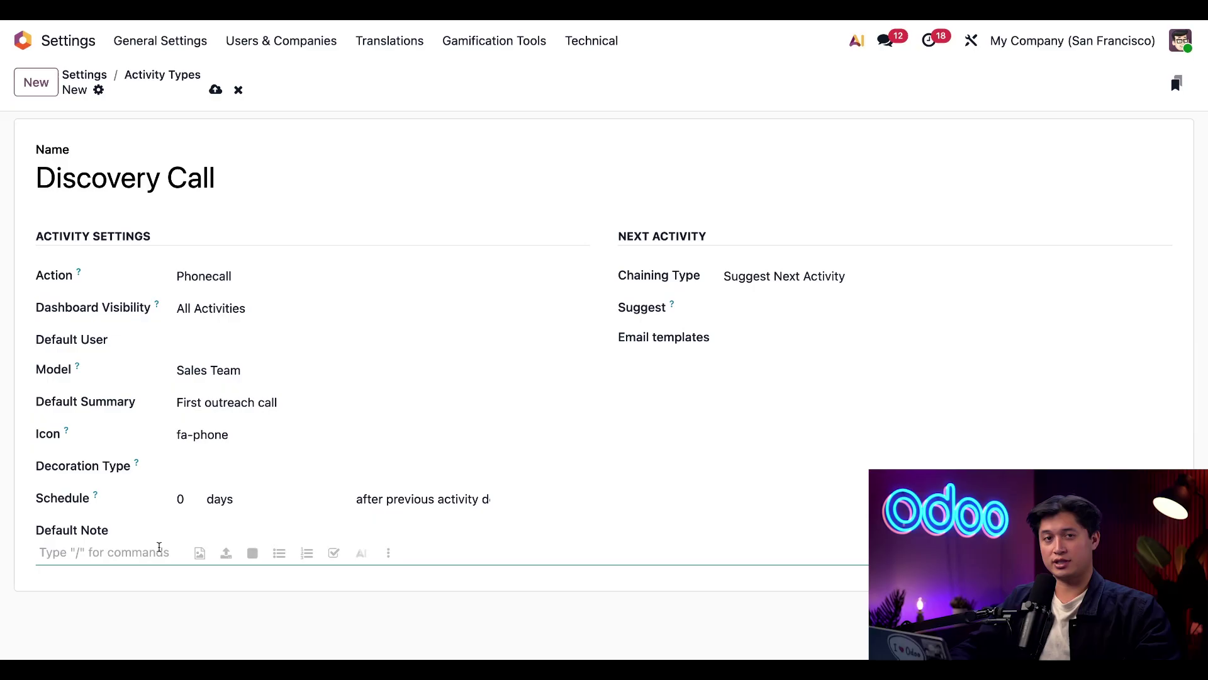
text(Log all)
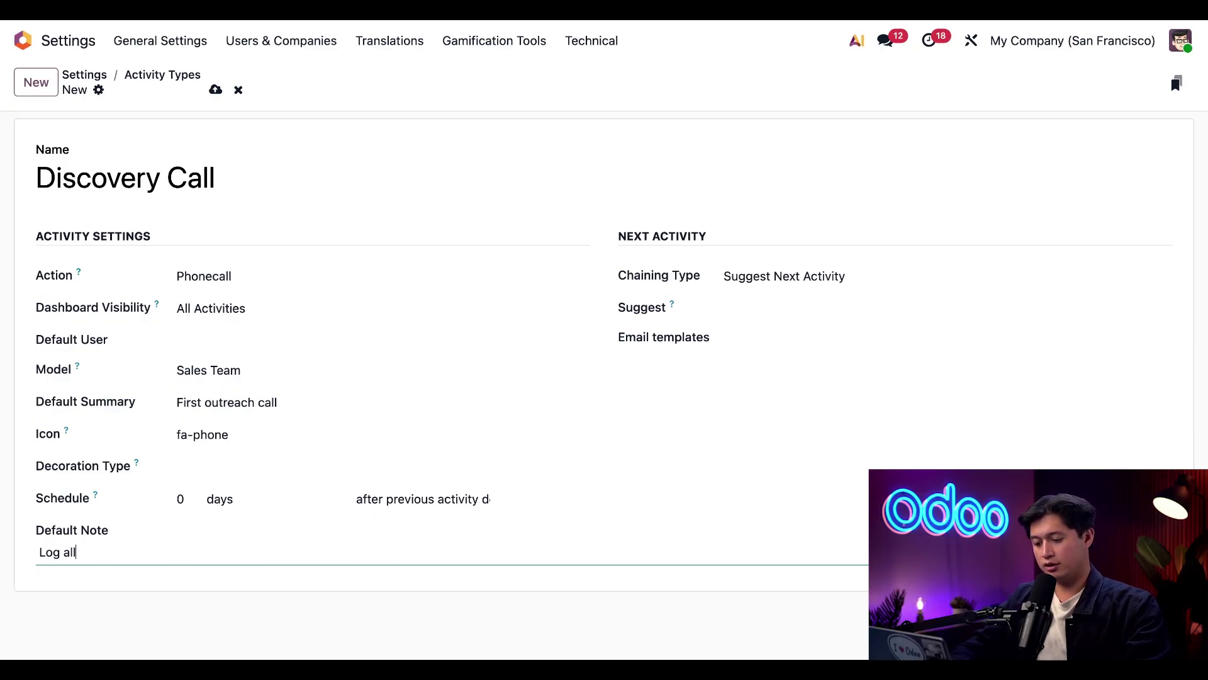
text( disco call n)
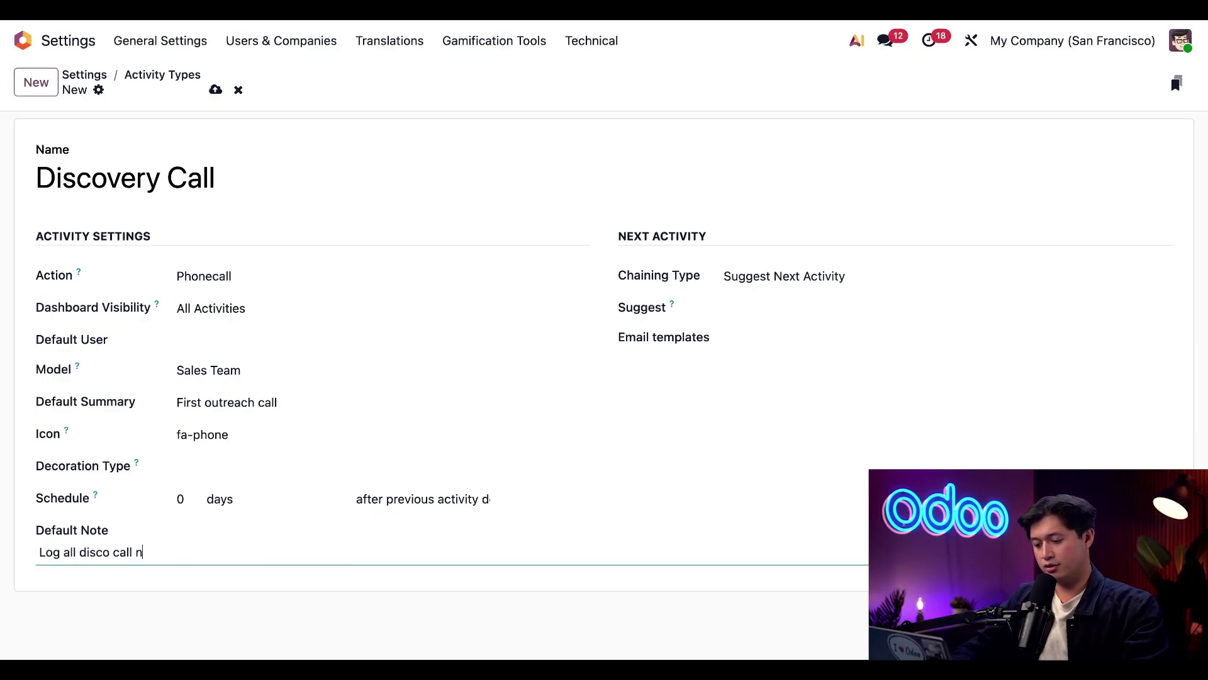
text(otes!!)
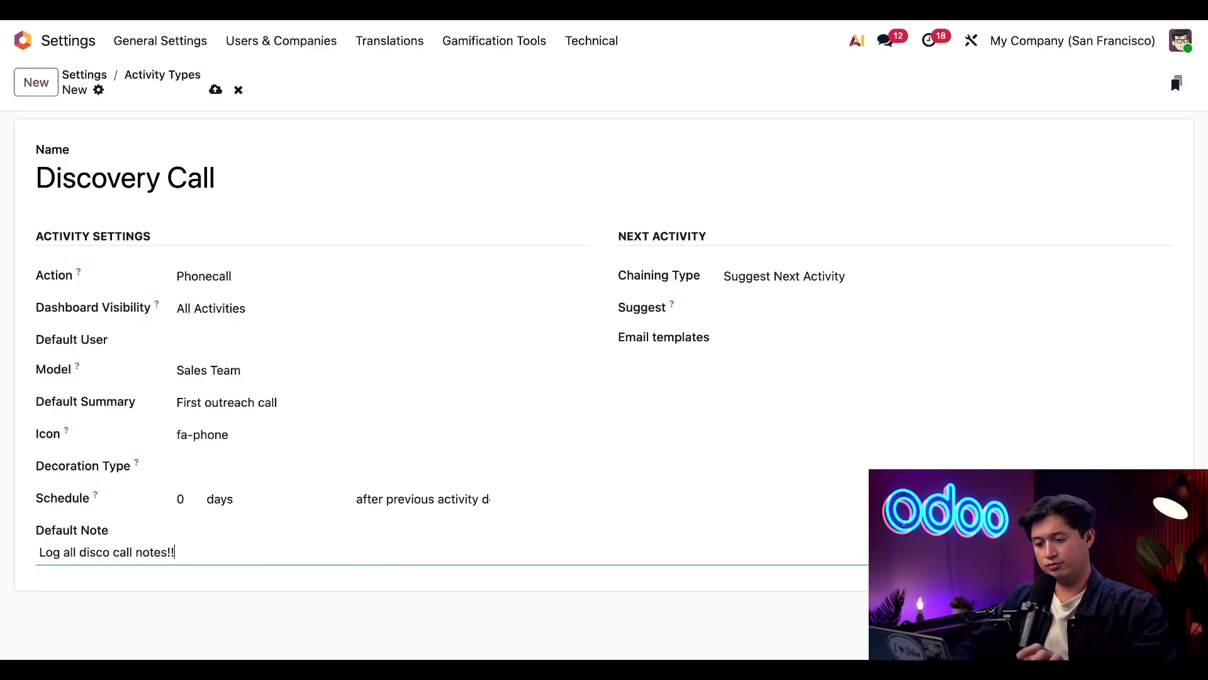
click(224, 598)
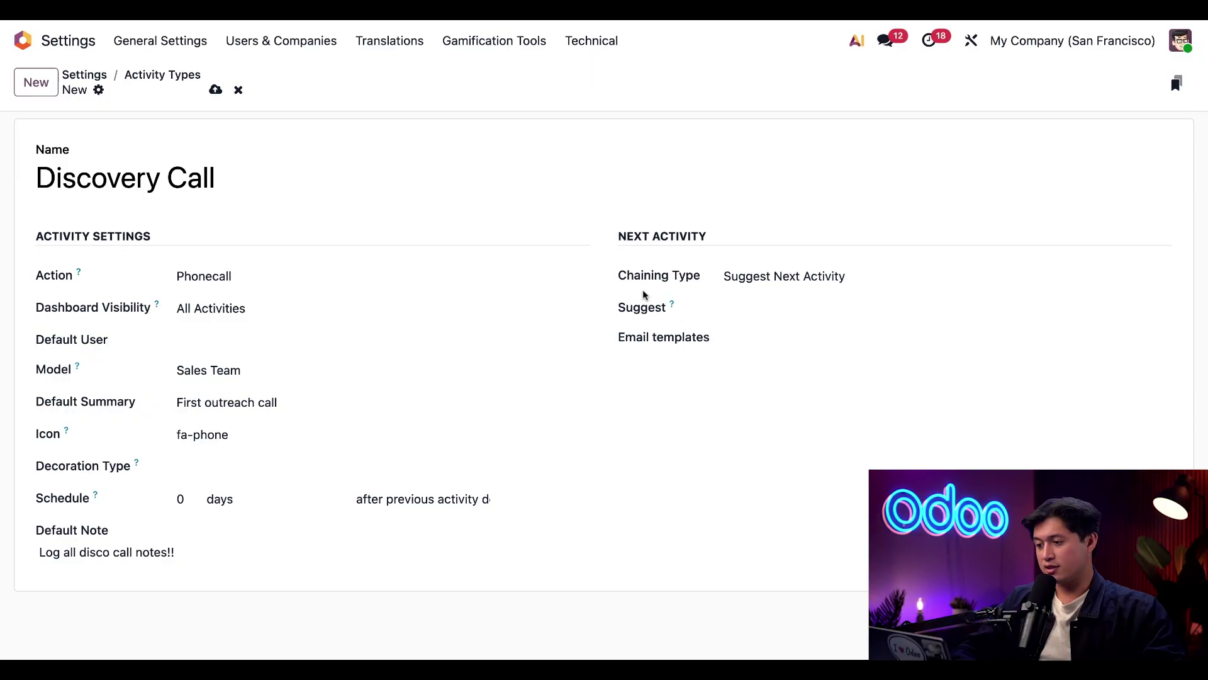
Chain to Trigger Next Activity with an Email activity and the Introduction Email template.
click(772, 277)
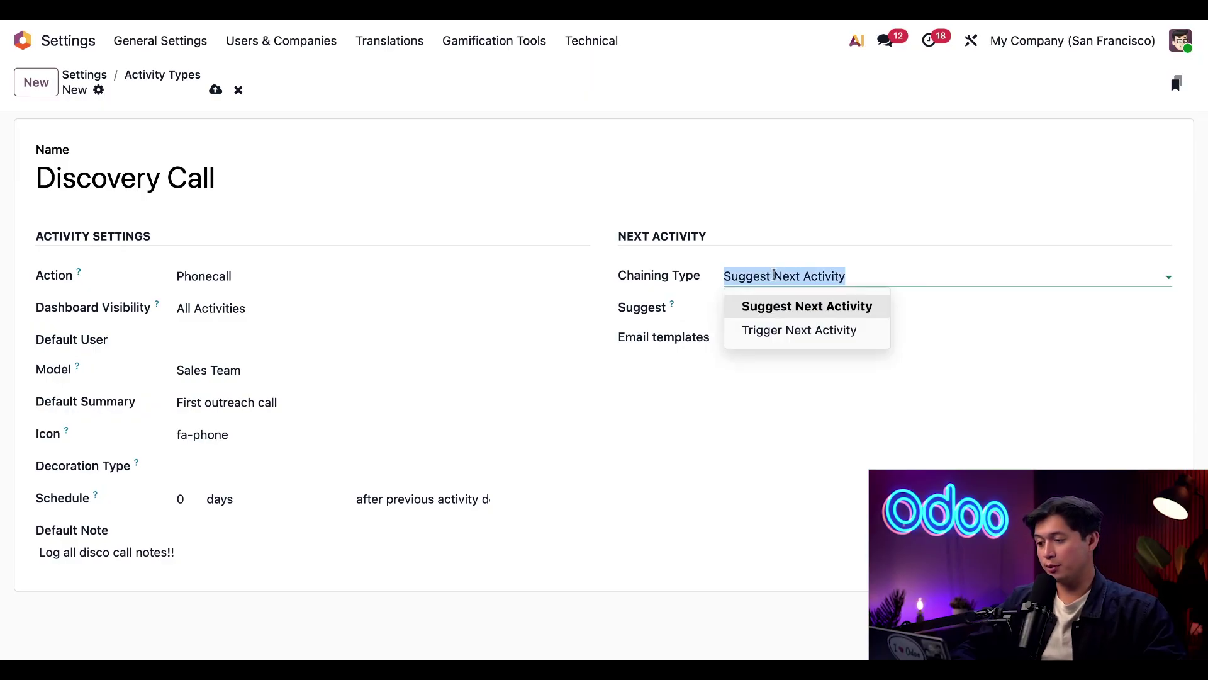
click(772, 332)
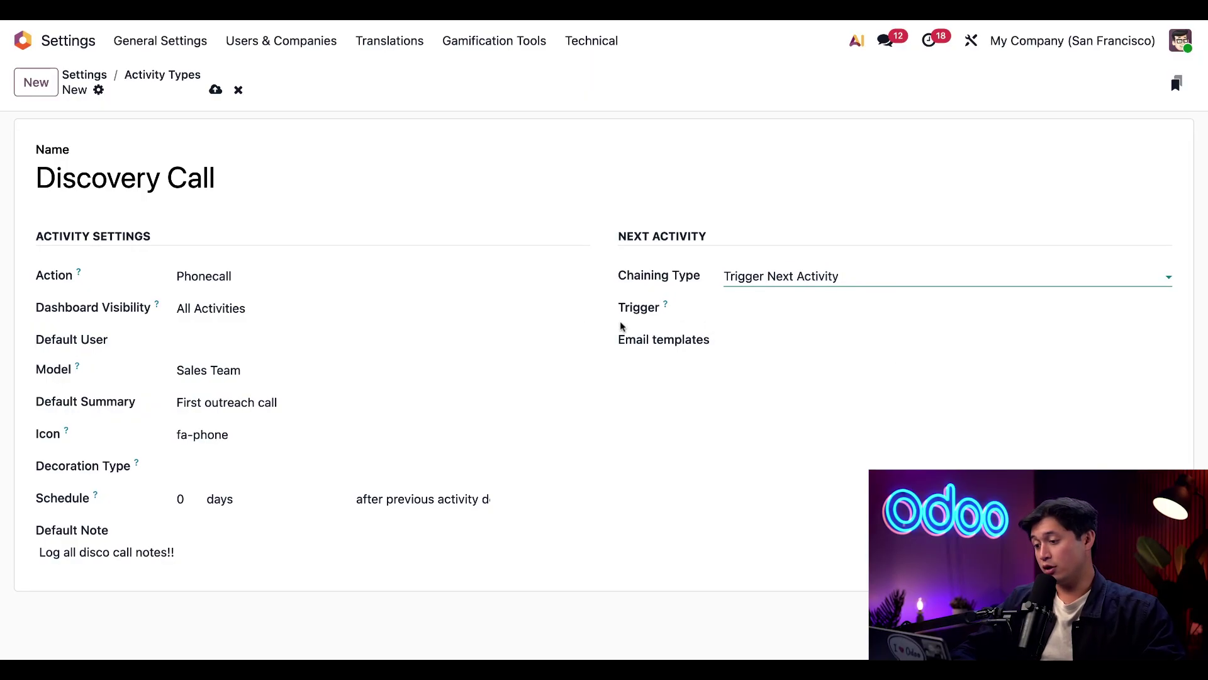
click(768, 318)
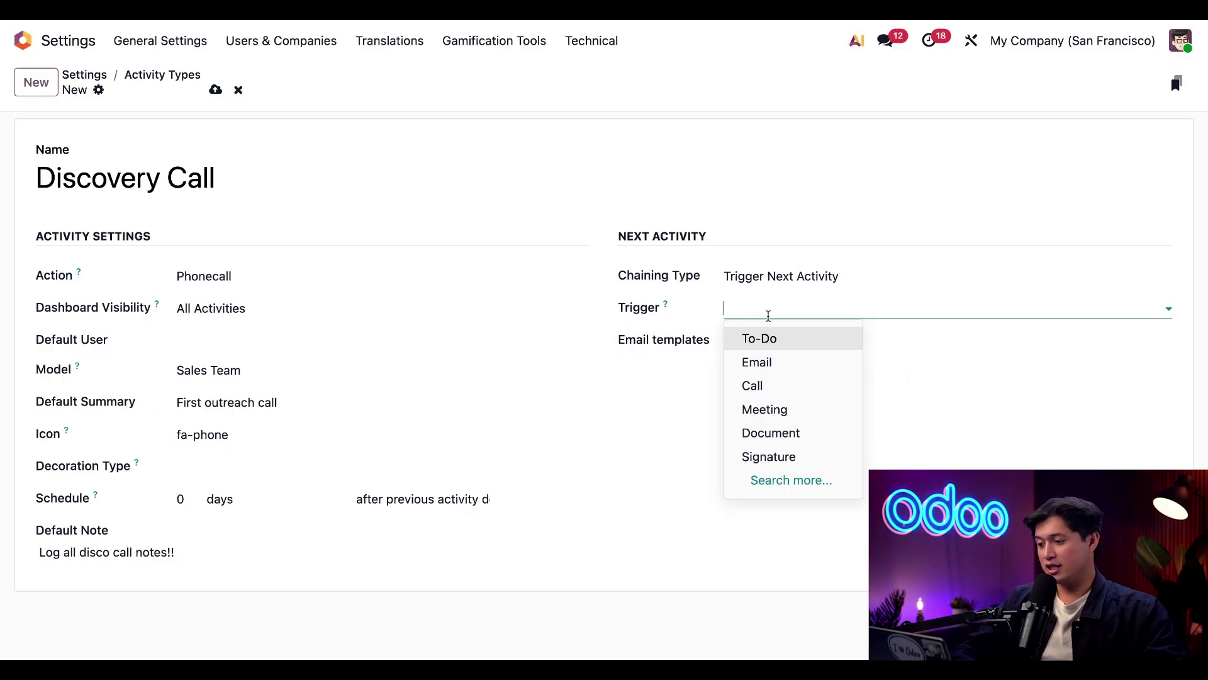
click(767, 359)
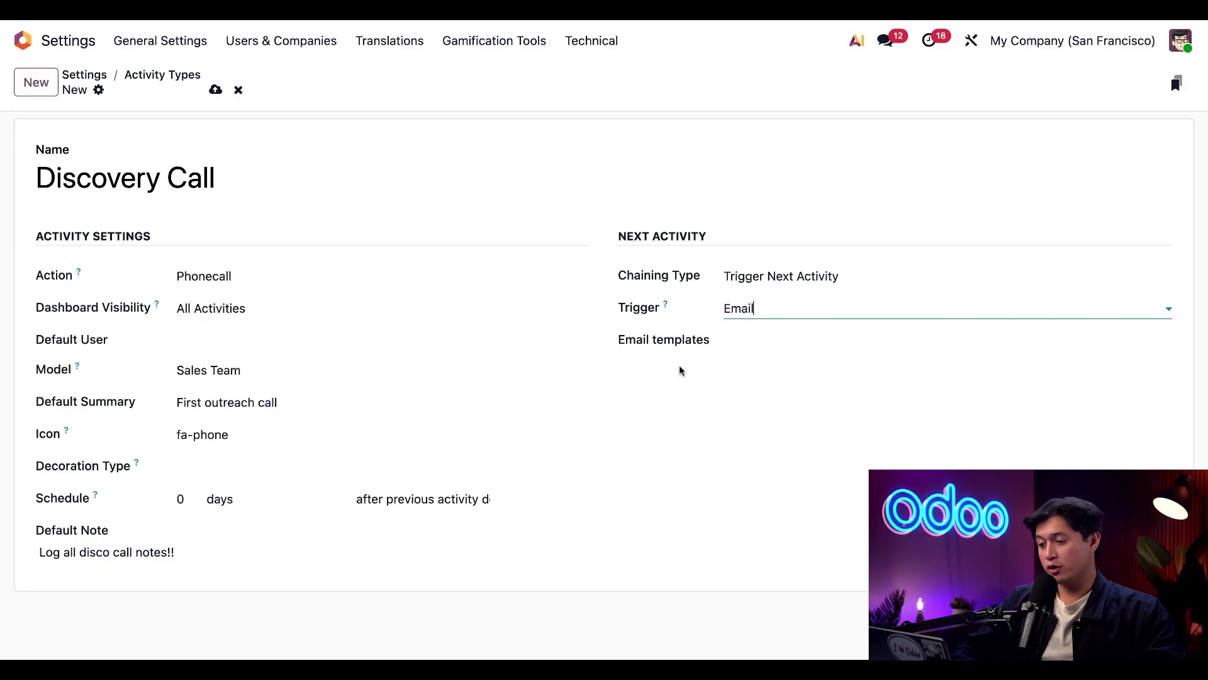
click(767, 339)
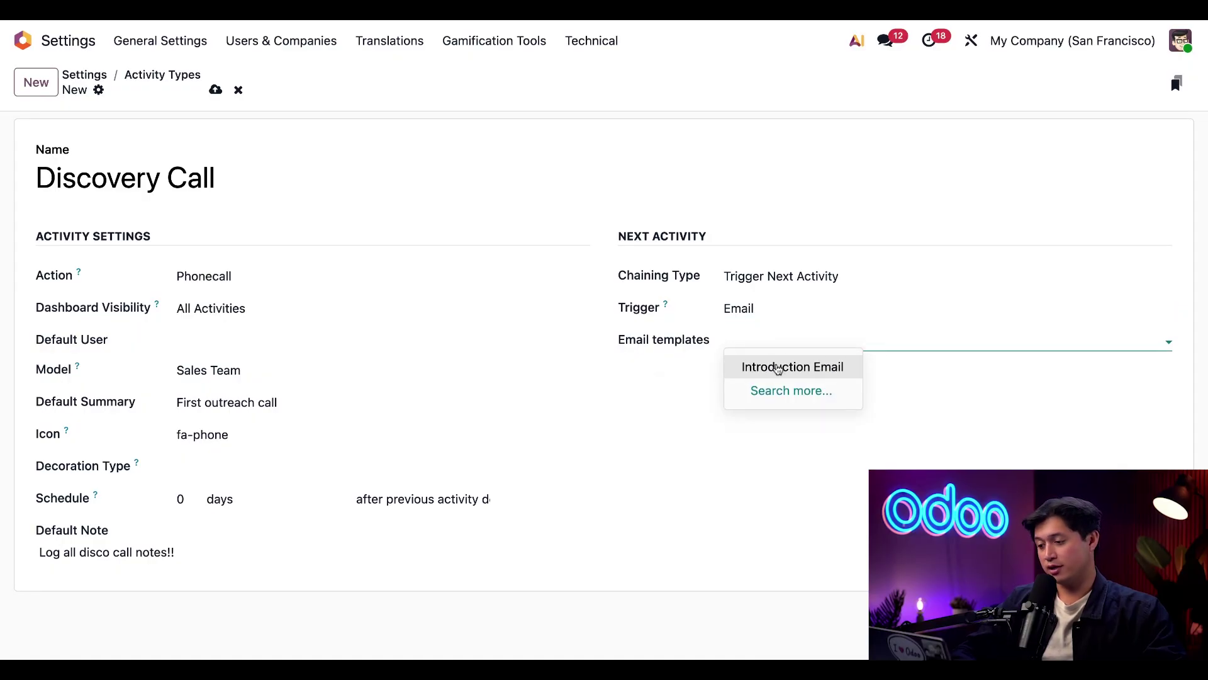
click(779, 368)
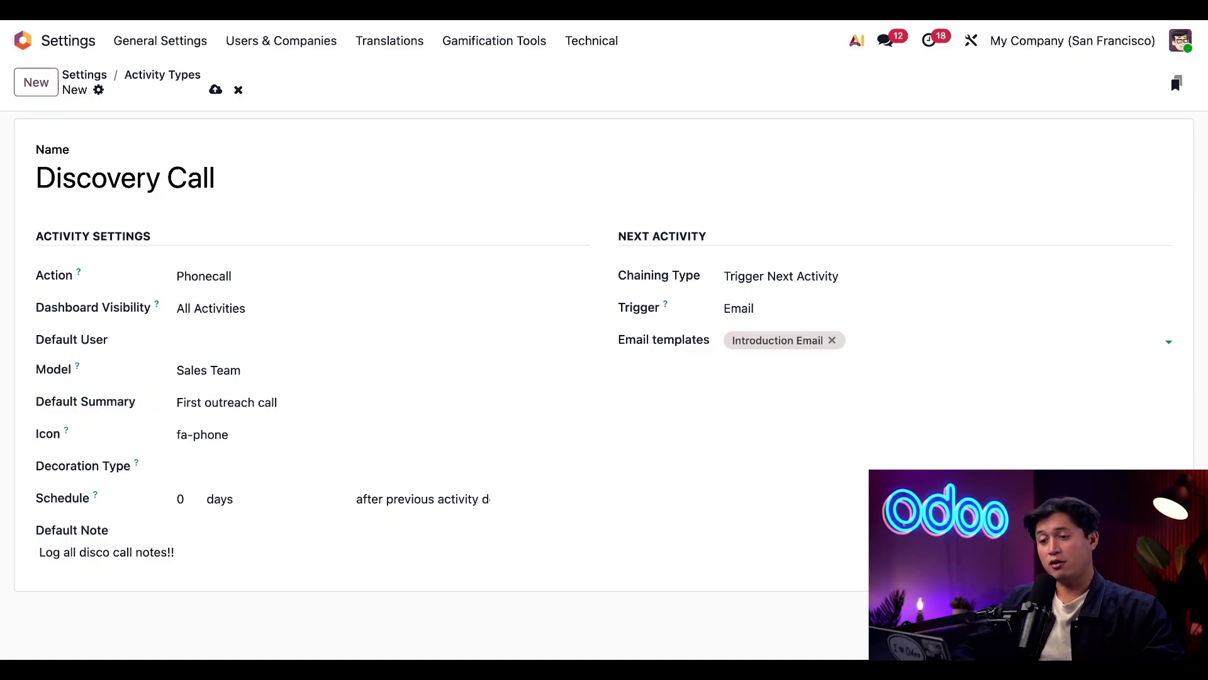
Save Discovery Call by returning to the Activity Types list via the breadcrumb.
click(148, 74)
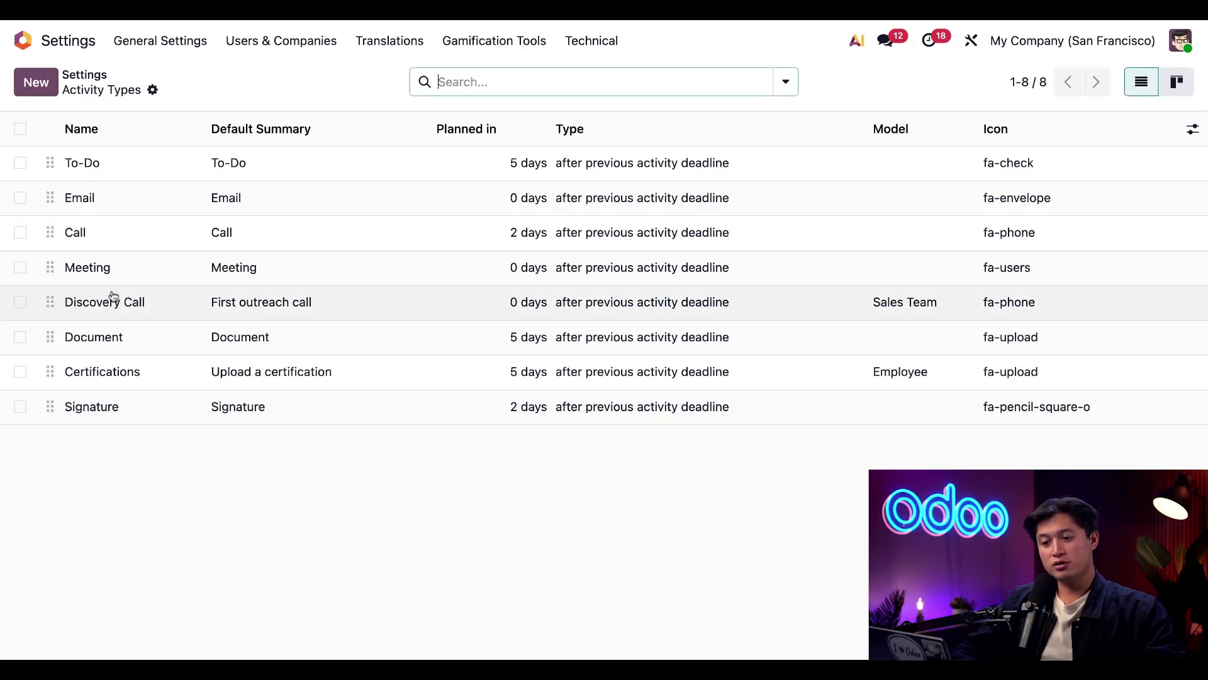